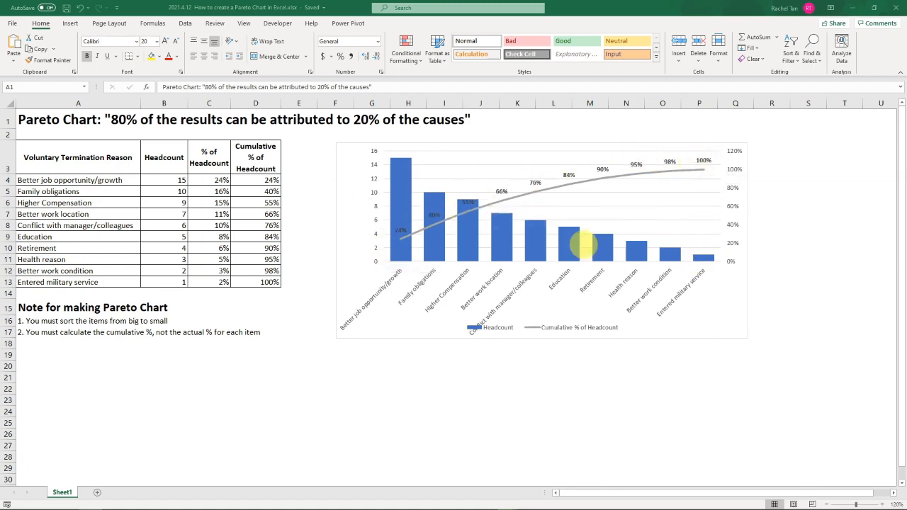
- Examine the voluntary termination reasons listed in A4:A13, going through them from the first reason down
left_click(321, 276)
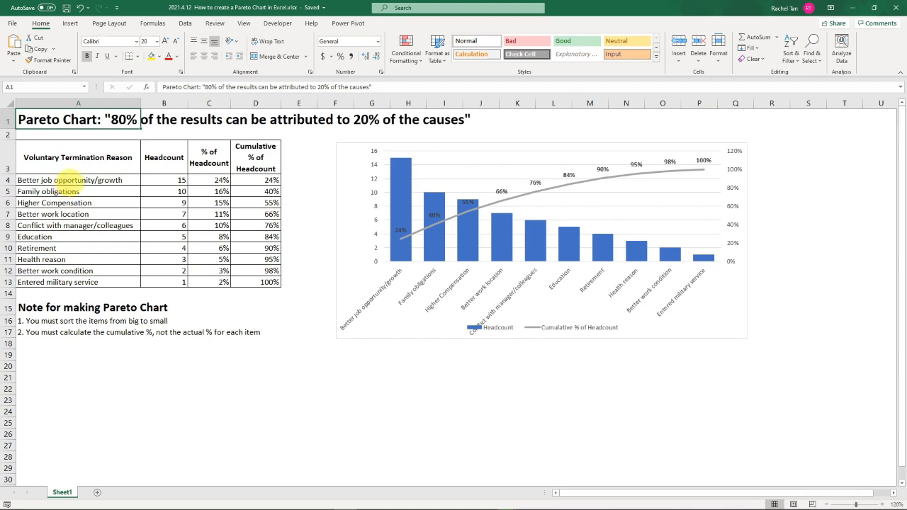
left_click(74, 175)
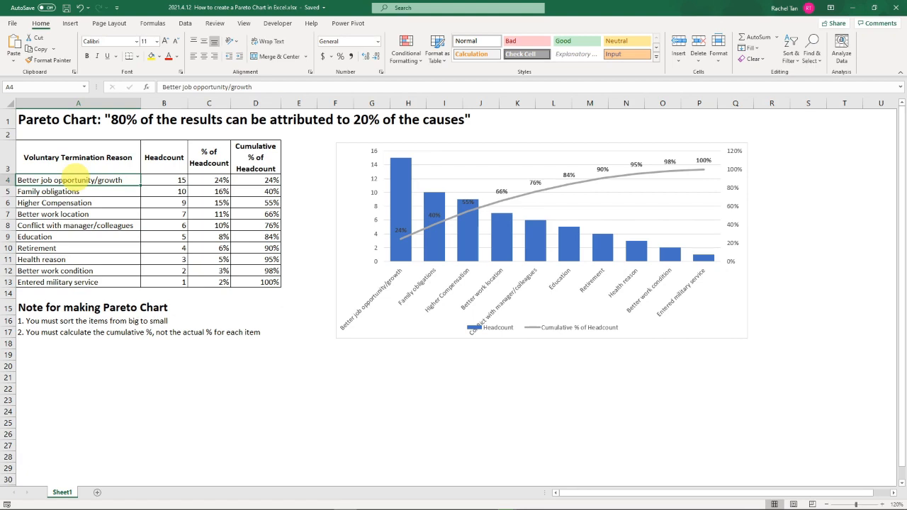
left_click(76, 172)
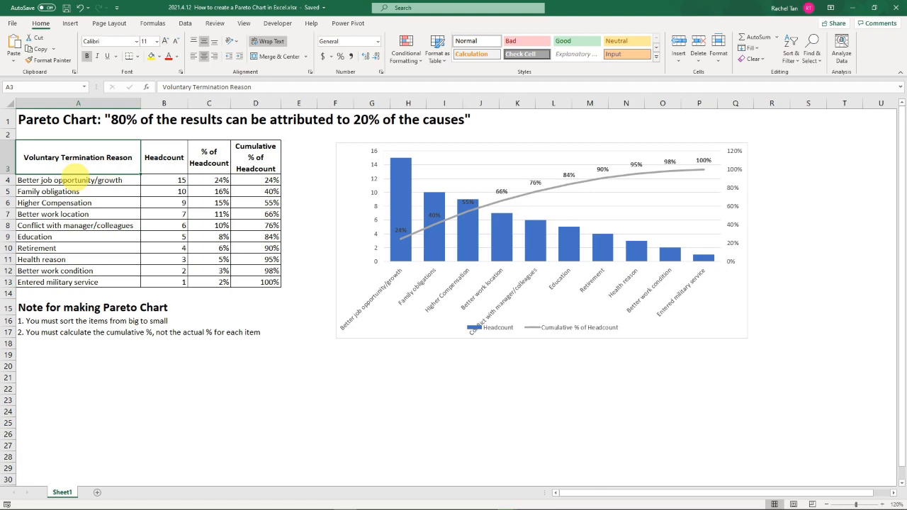
left_click(76, 177)
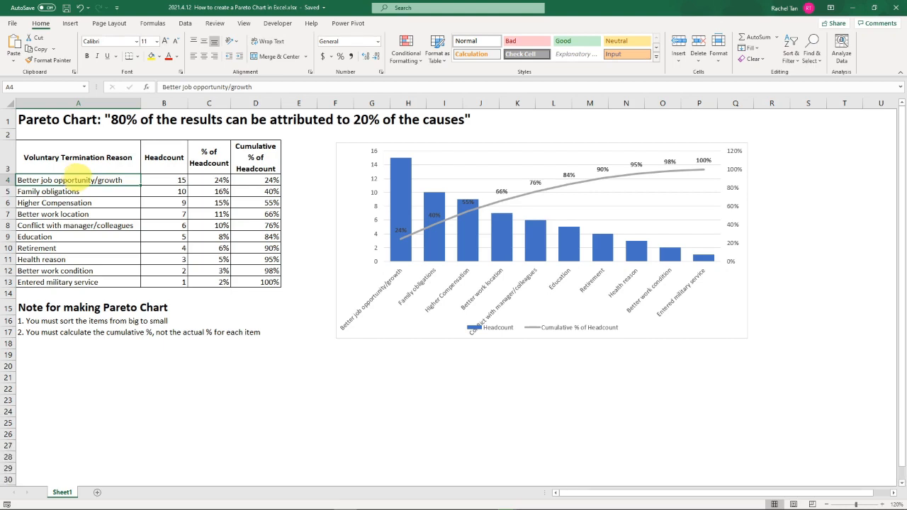
left_click_drag(80, 178, 87, 282)
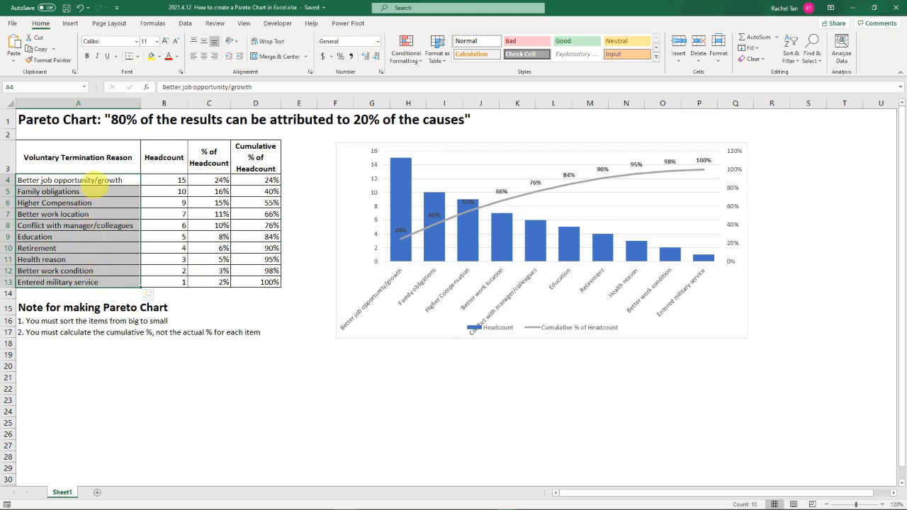
left_click(91, 179)
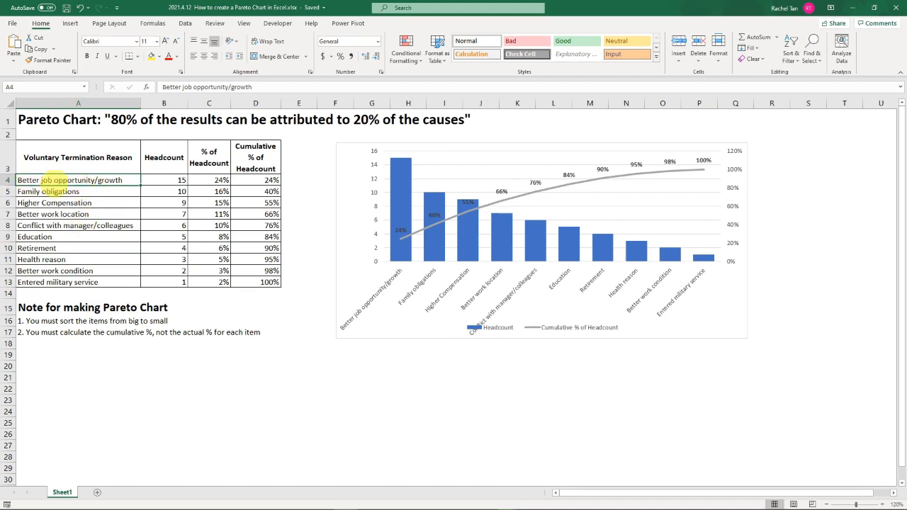
left_click(71, 192)
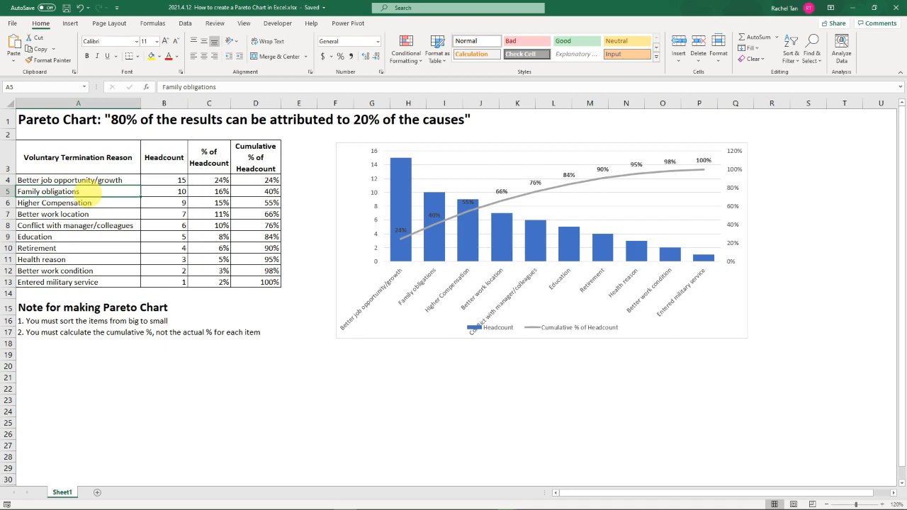
left_click(79, 203)
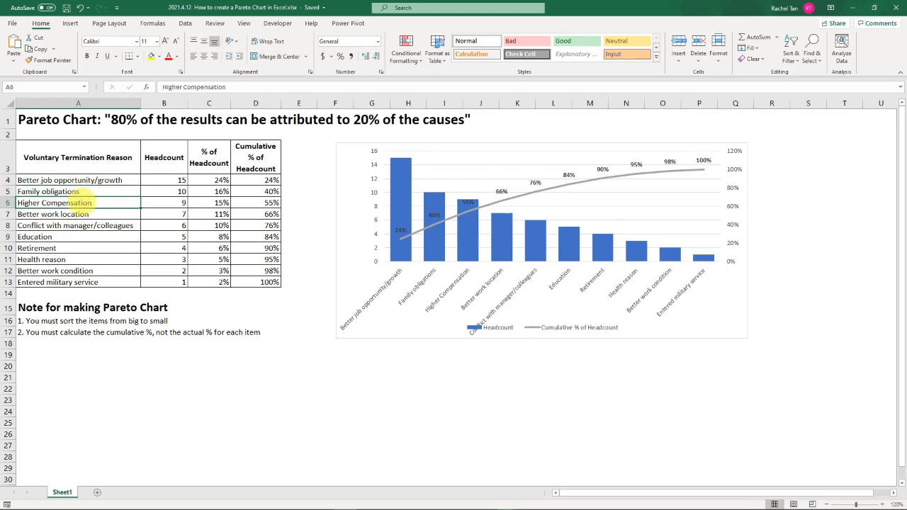
left_click(90, 211)
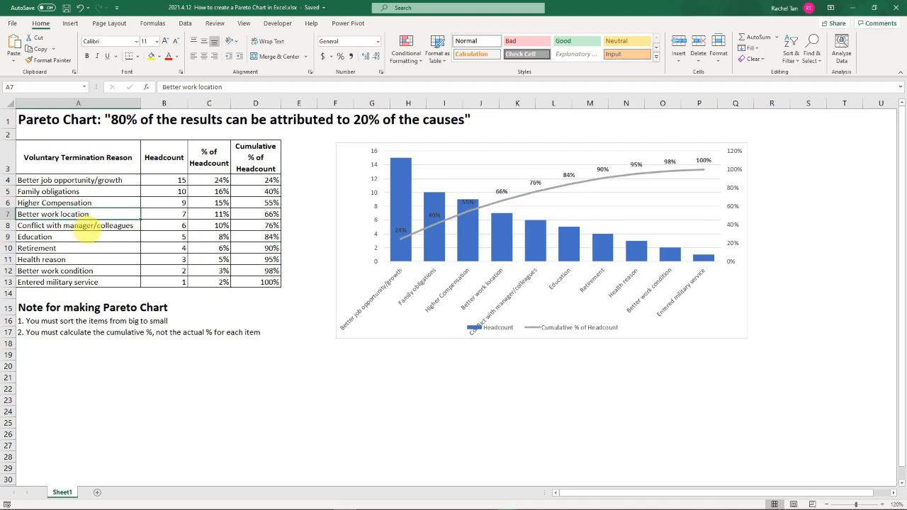
left_click(79, 229)
left_click(80, 237)
left_click(81, 249)
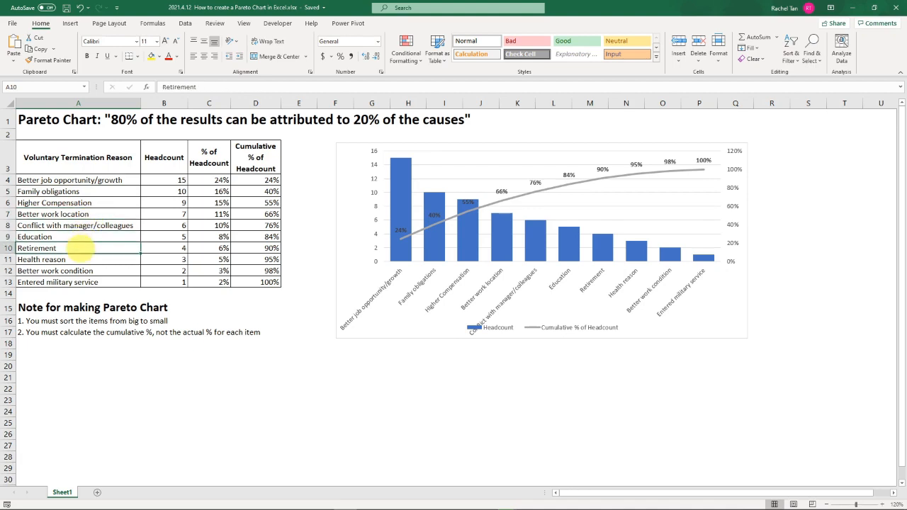
left_click(81, 258)
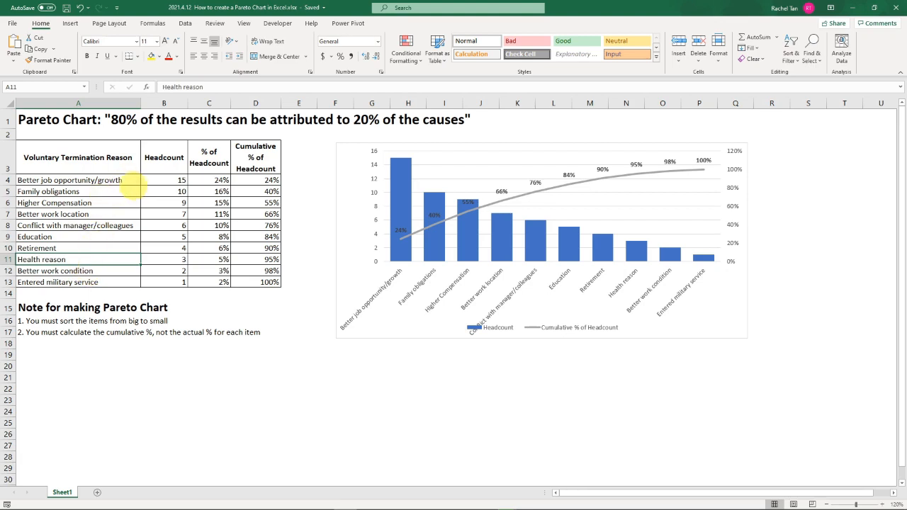
left_click(112, 180)
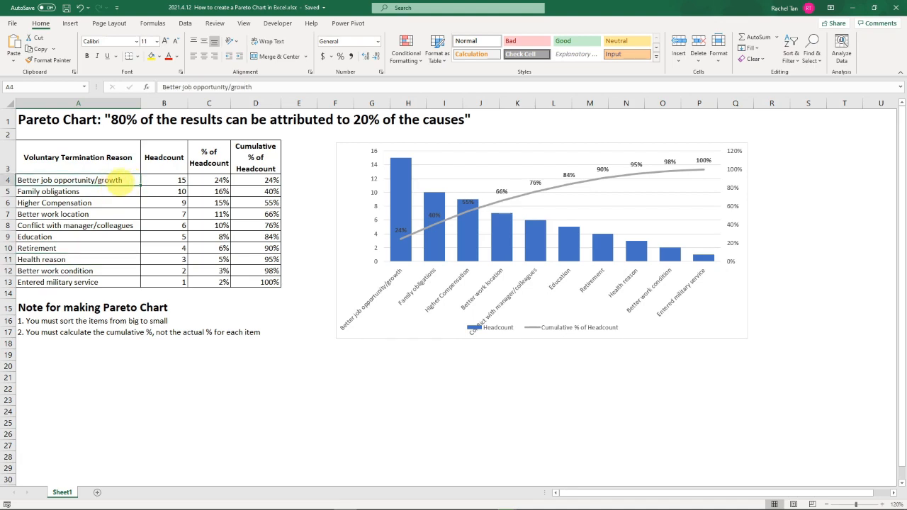
left_click(114, 203)
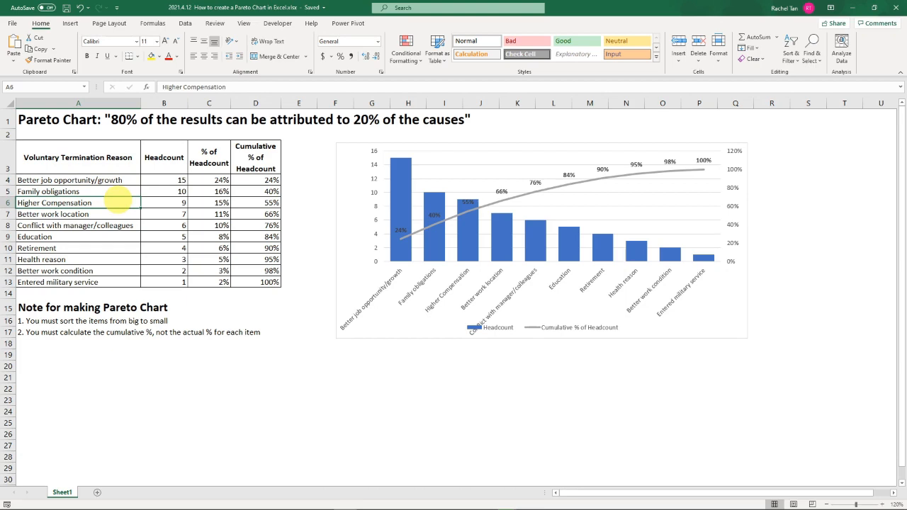
left_click(105, 259)
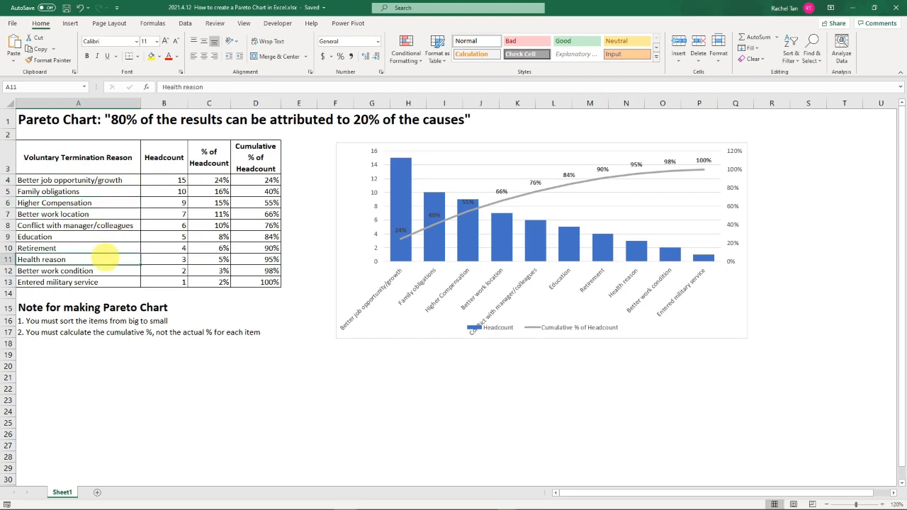
left_click(104, 202)
left_click(80, 188)
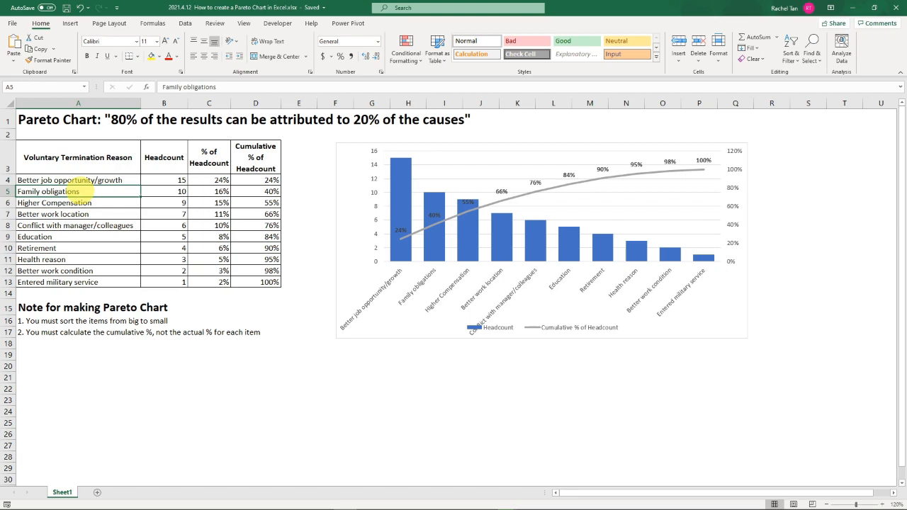
- Examine the headcounts in B4:B13 against their termination reasons, checking that they are sorted from largest to smallest
left_click_drag(169, 159, 167, 282)
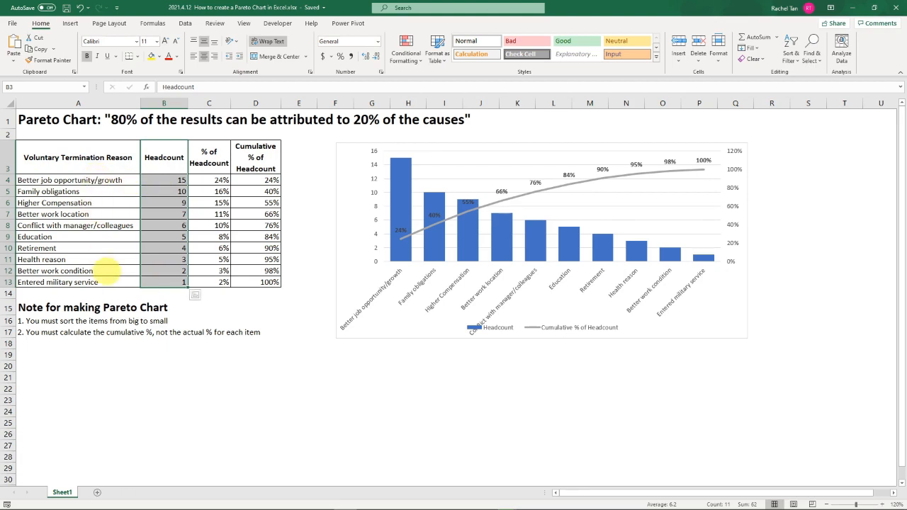
left_click(157, 282)
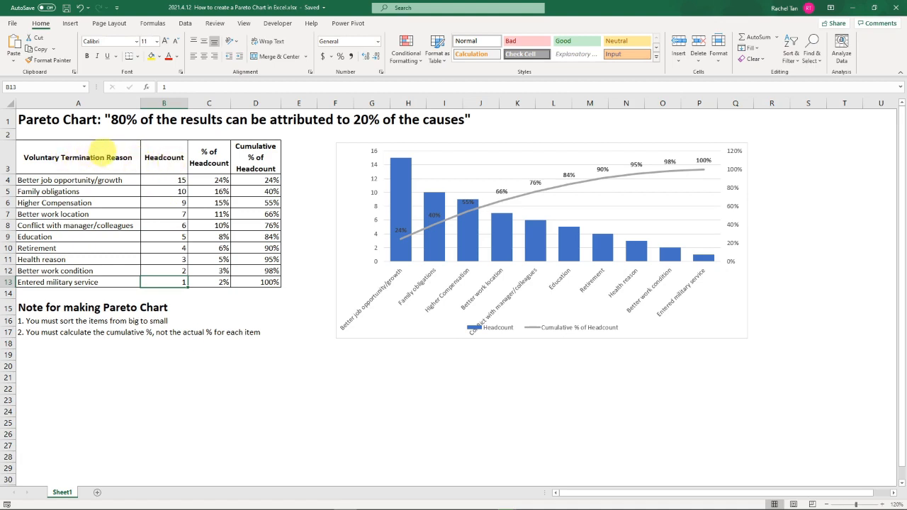
left_click_drag(102, 156, 105, 282)
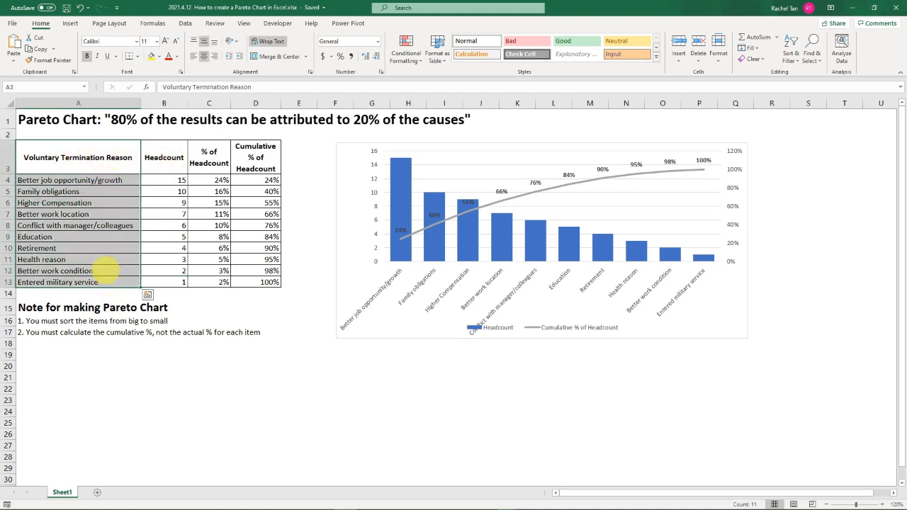
left_click(163, 177)
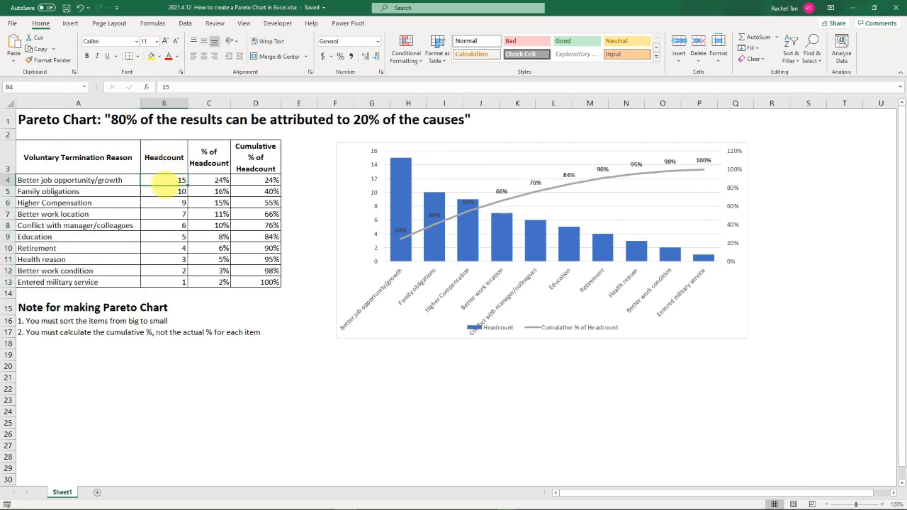
left_click_drag(170, 183, 170, 281)
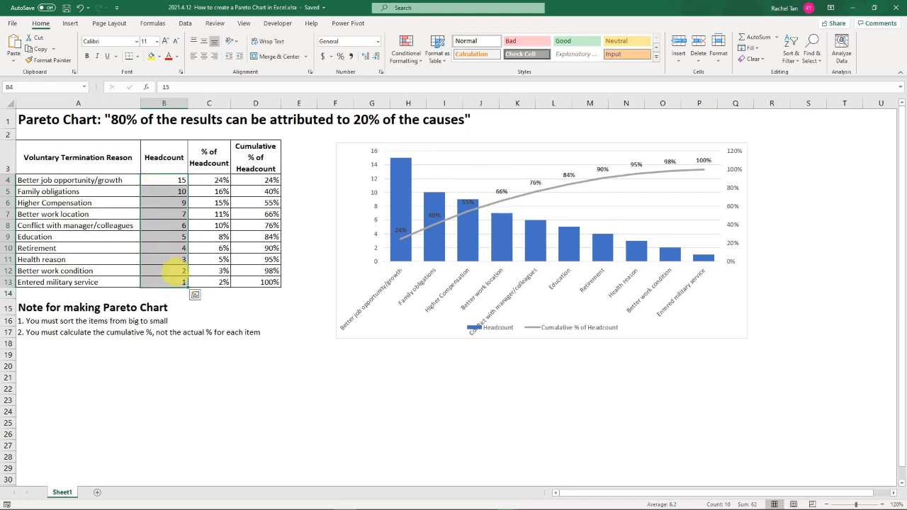
left_click(177, 282)
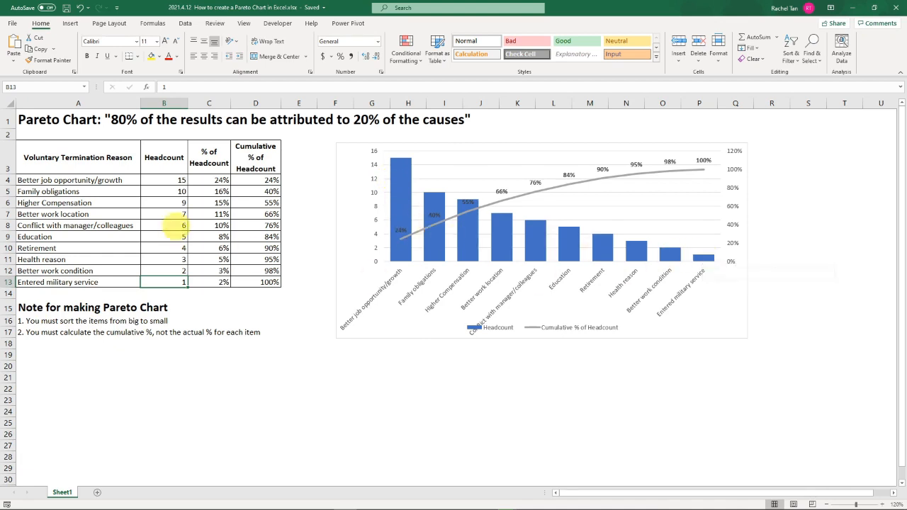
- Widen the % of Headcount column (column C) slightly
left_click(264, 181)
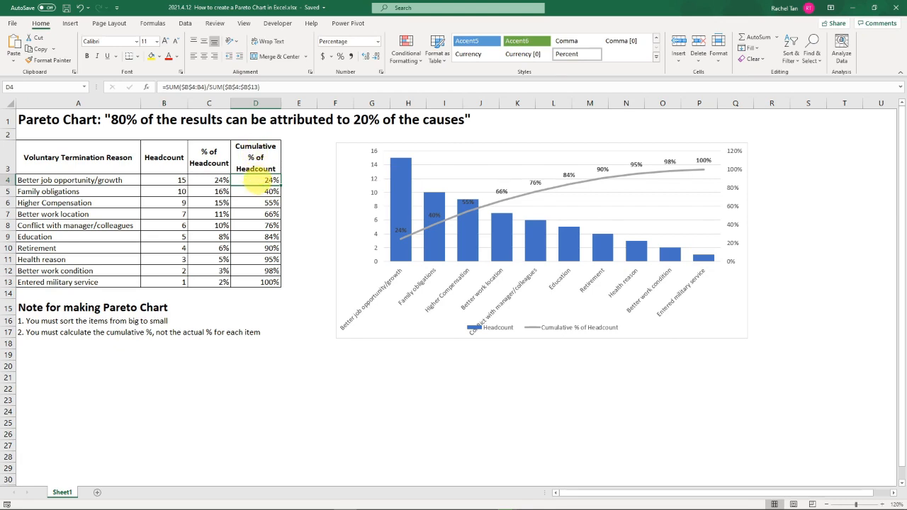
left_click_drag(209, 102, 234, 103)
left_click(219, 155)
- Inspect the % of Headcount formula in C4 and the ranges it references, leaving it unedited
left_click(222, 182)
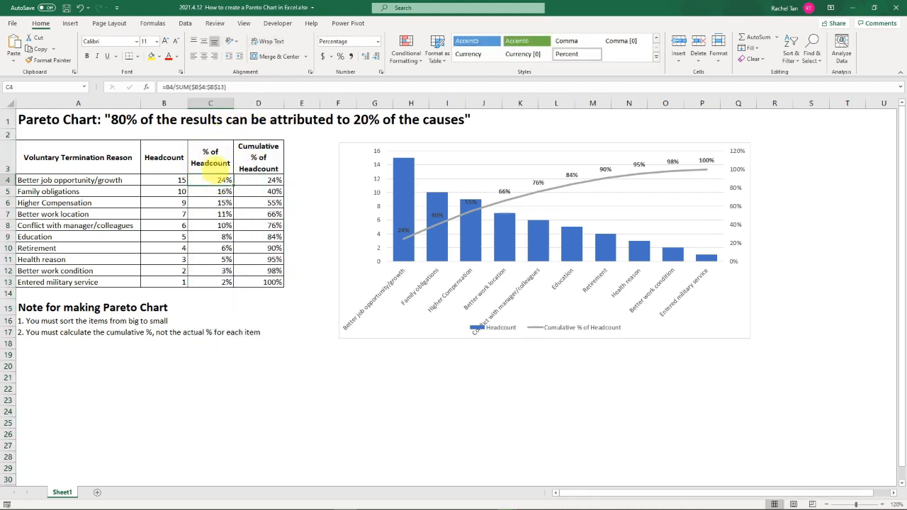
double_click(212, 180)
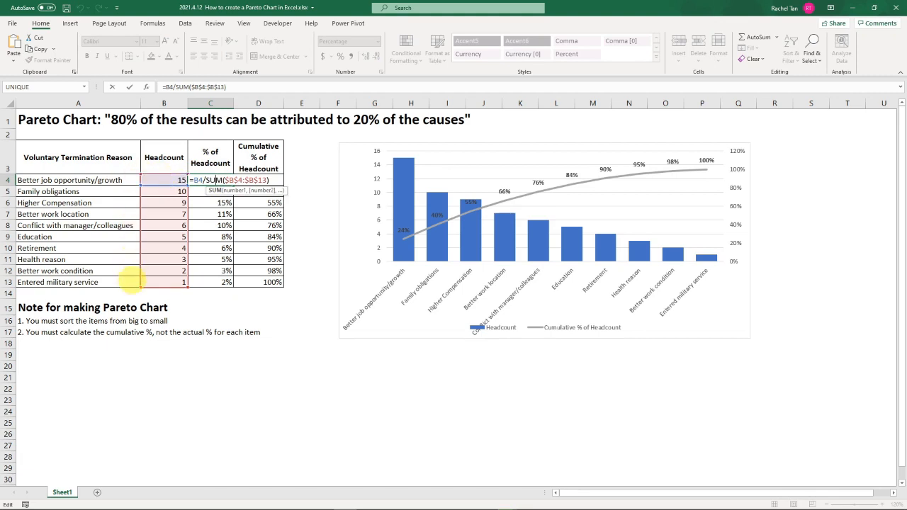
key("Escape")
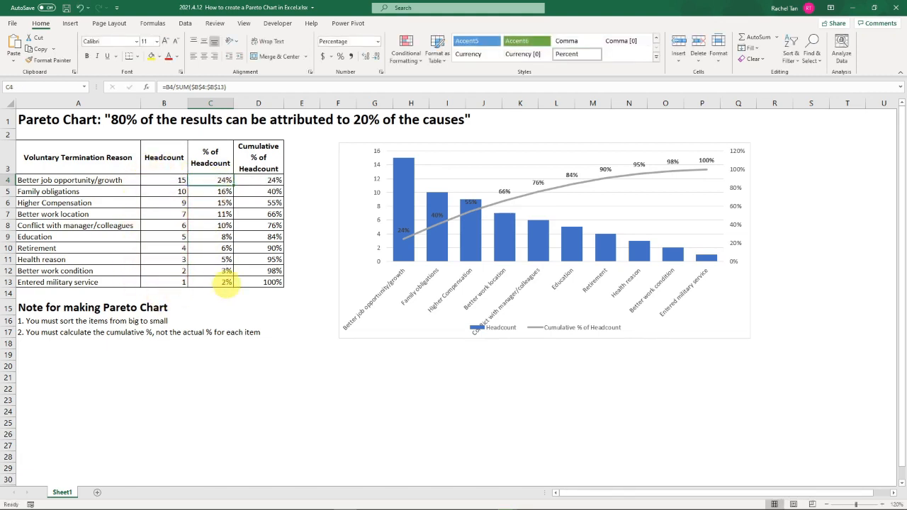
- Insert a recommended combo chart from A3:C13, with Headcount as columns and % of Headcount as a line
left_click_drag(125, 158, 219, 282)
left_click(70, 23)
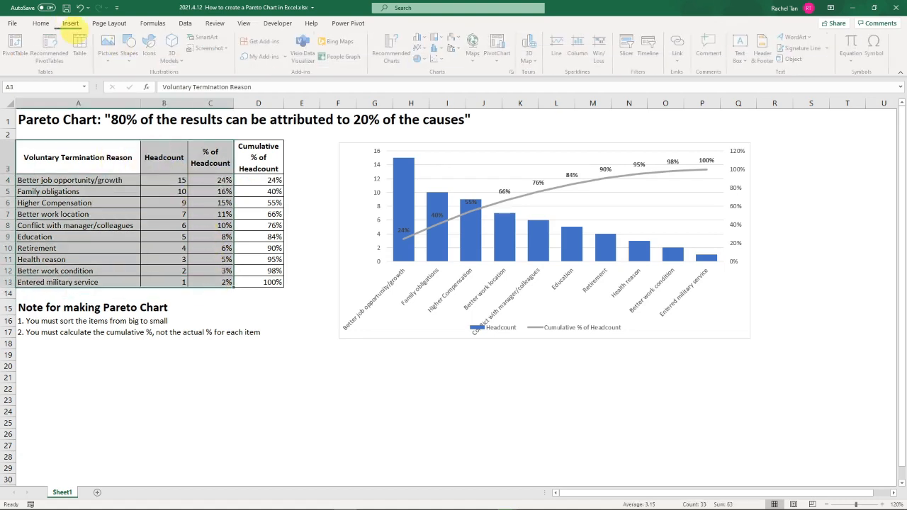
left_click(393, 50)
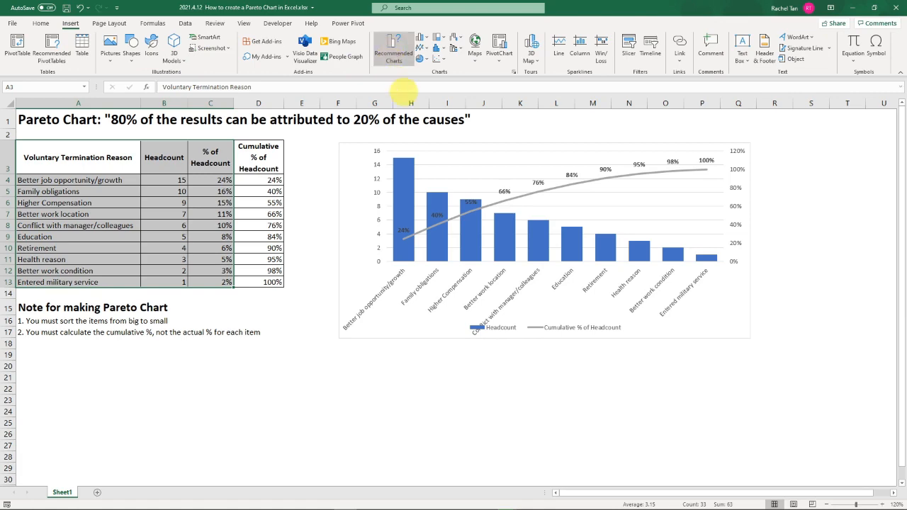
left_click(542, 386)
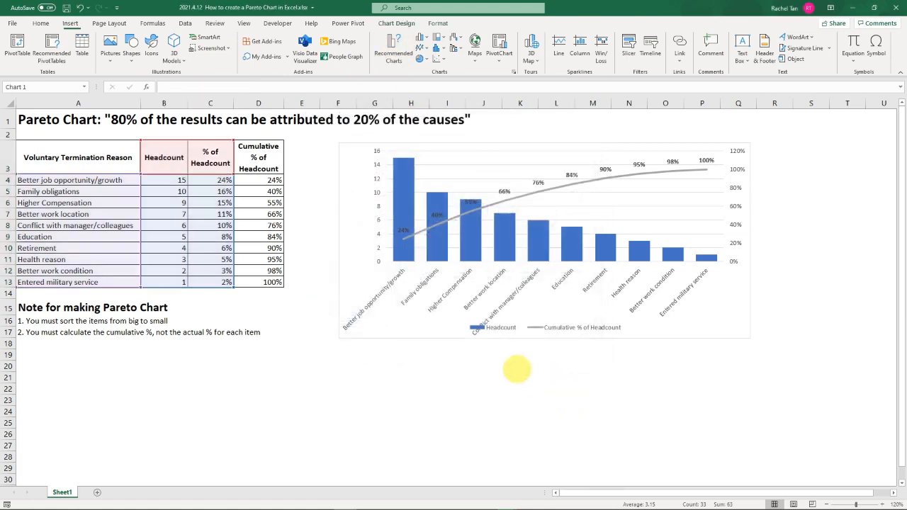
- Move the new combo chart below the notes for comparison with the Pareto chart, and cut it from the sheet
left_click_drag(395, 218, 295, 227)
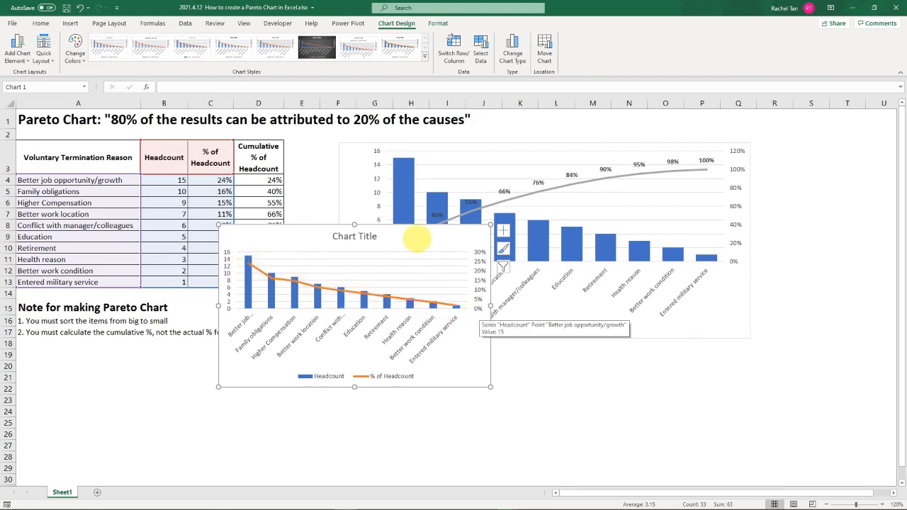
right_click(401, 228)
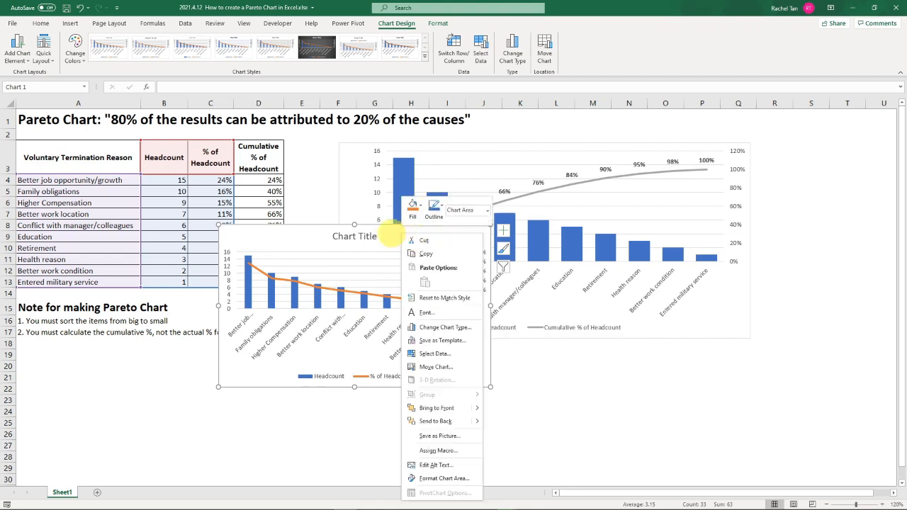
key("Escape")
left_click_drag(377, 228, 227, 387)
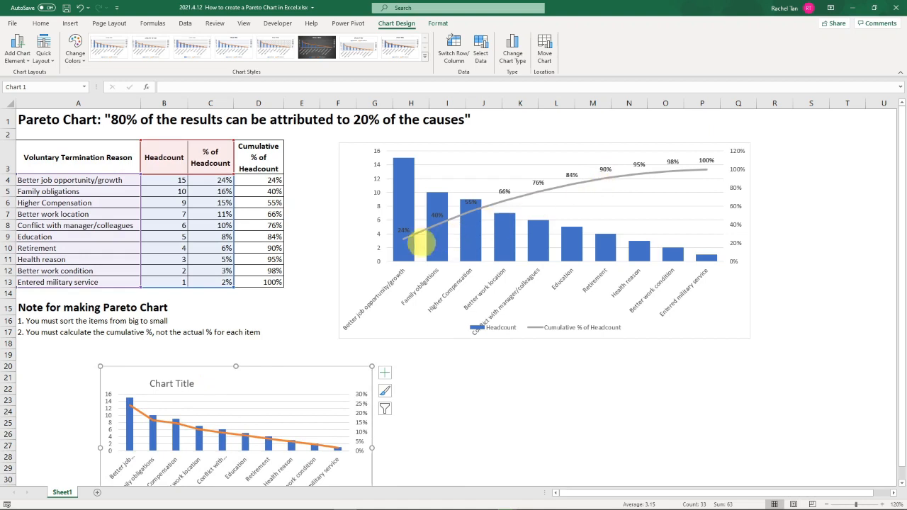
right_click(324, 374)
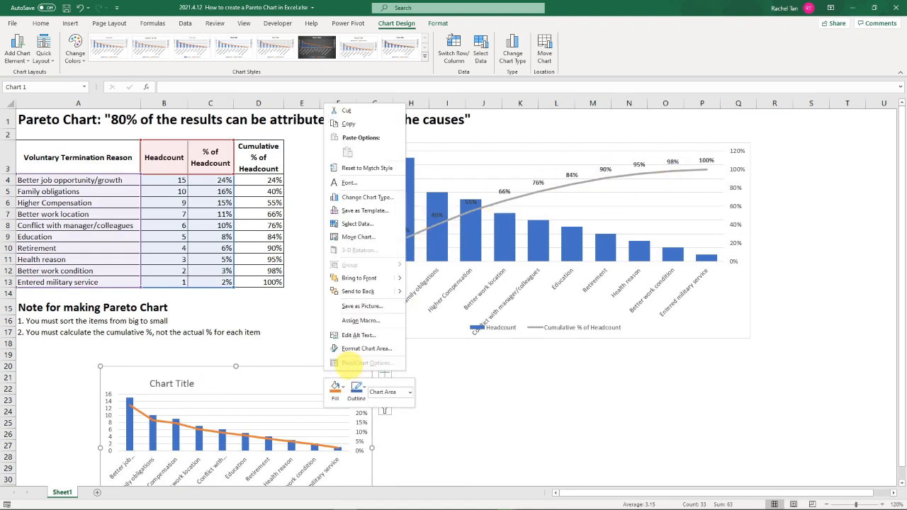
left_click(338, 111)
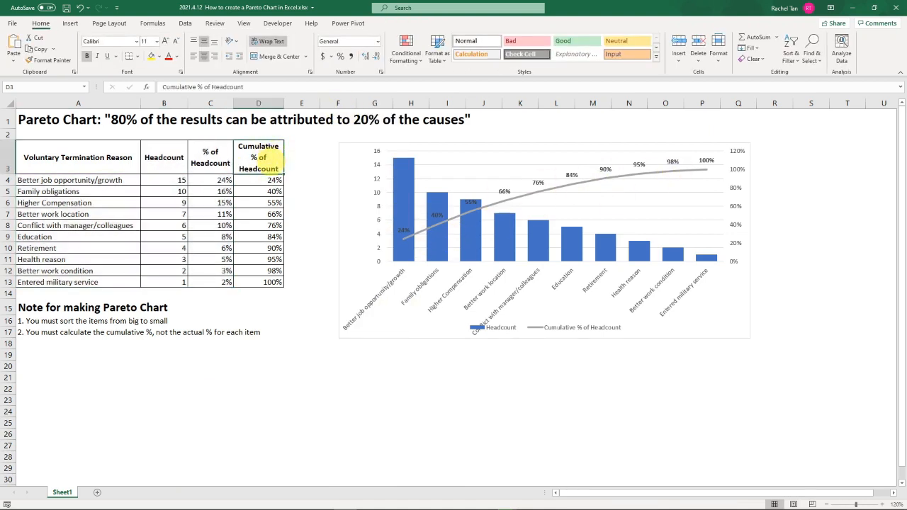
- Inspect the Cumulative % of Headcount formula in D4 and its ranges, comparing it with the % of Headcount formula in C4
left_click(273, 180)
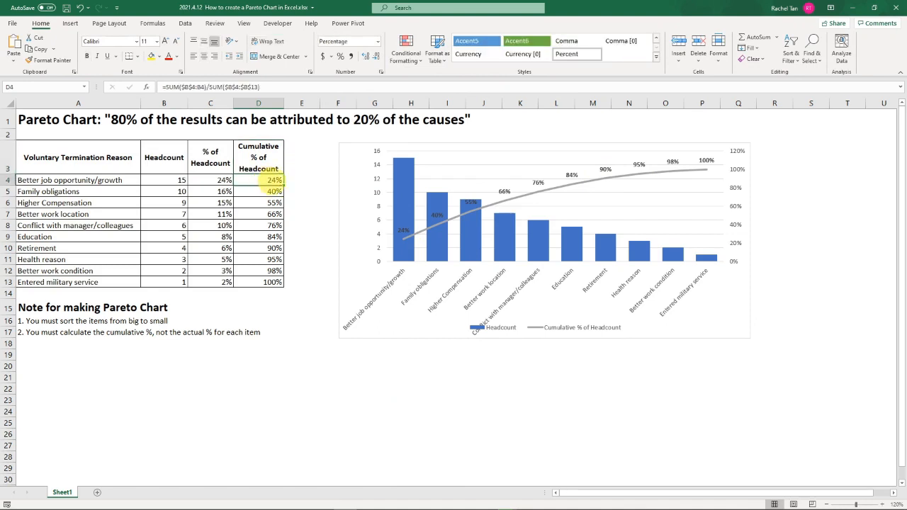
double_click(273, 180)
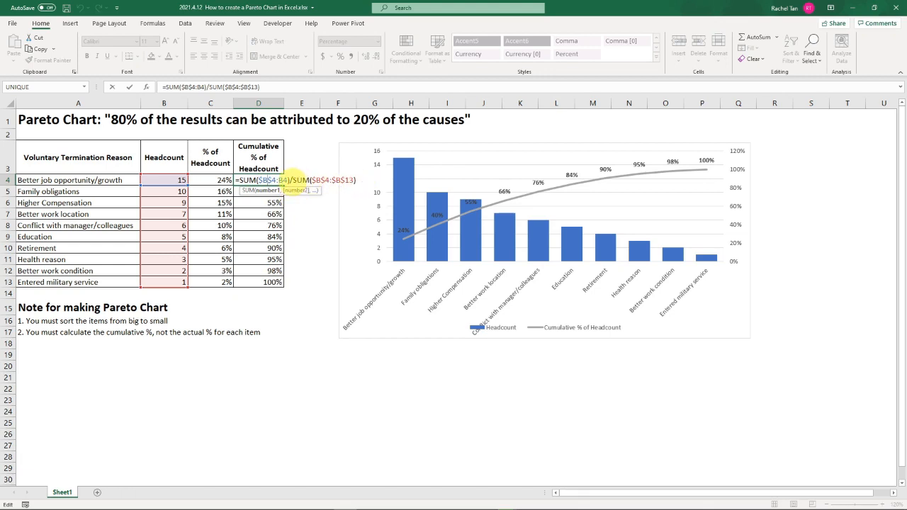
left_click_drag(312, 180, 351, 180)
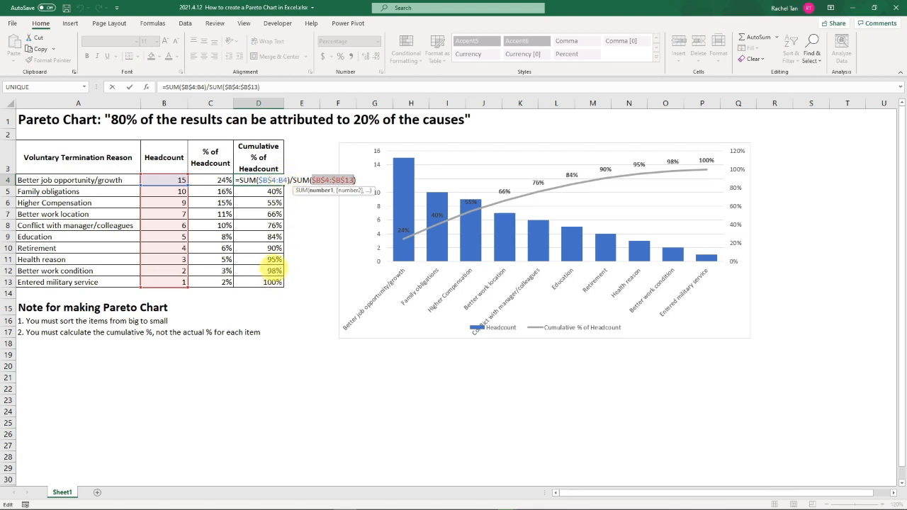
key("Return")
left_click(212, 181)
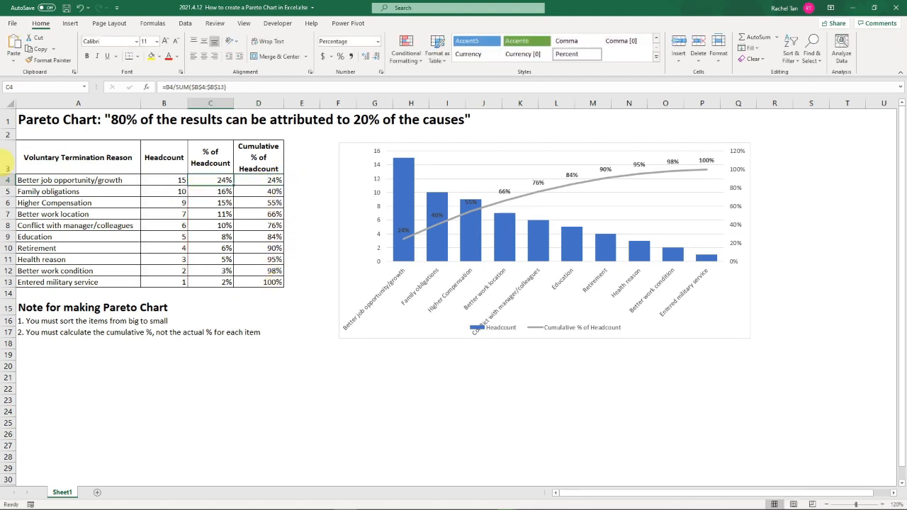
left_click(274, 181)
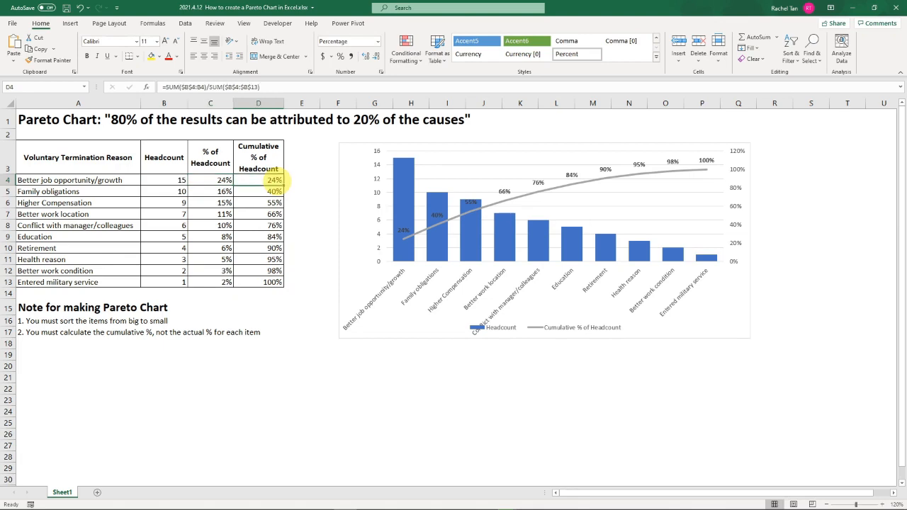
- Fill the cumulative percentage formula from D4 down to D13
left_click(274, 237)
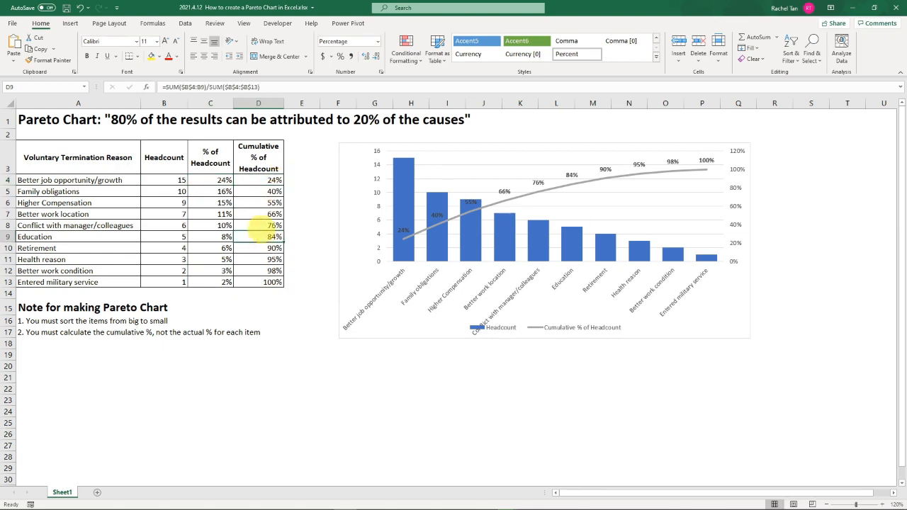
left_click(275, 183)
key("ctrl+shift+Down")
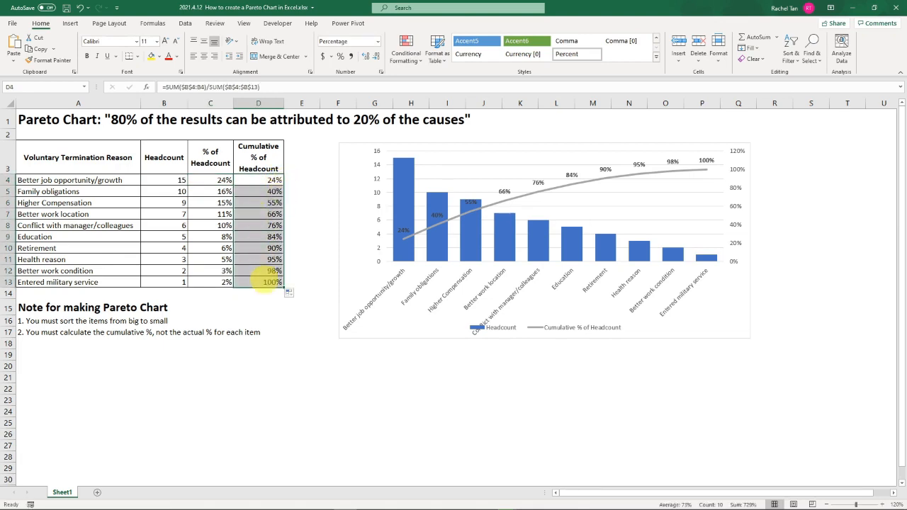
- Examine the ranges referenced by the cumulative formula in D9, and check the formulas in D4 and D13 without editing them
left_click(274, 238)
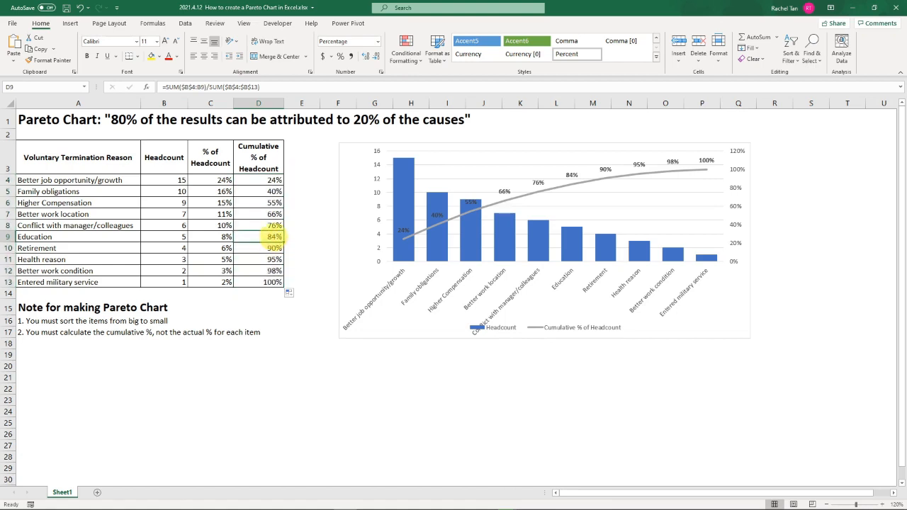
double_click(273, 237)
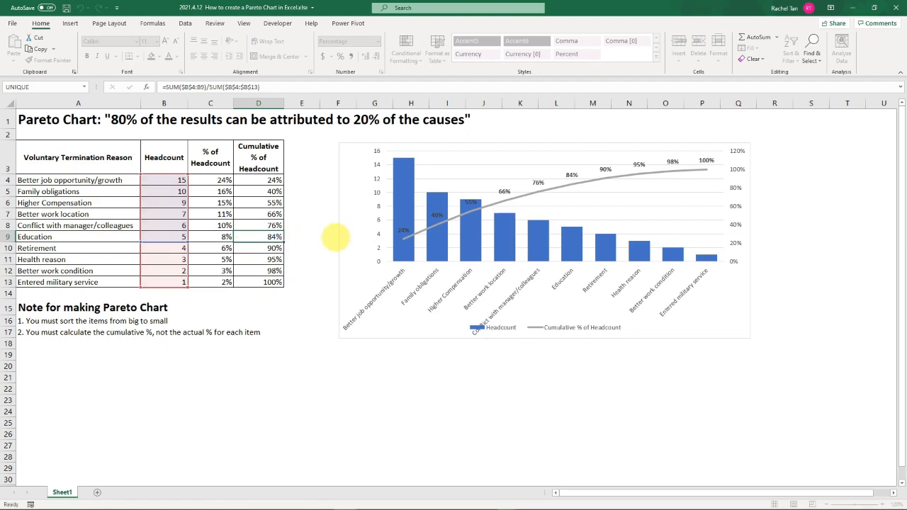
key("ctrl+Return")
left_click(275, 180)
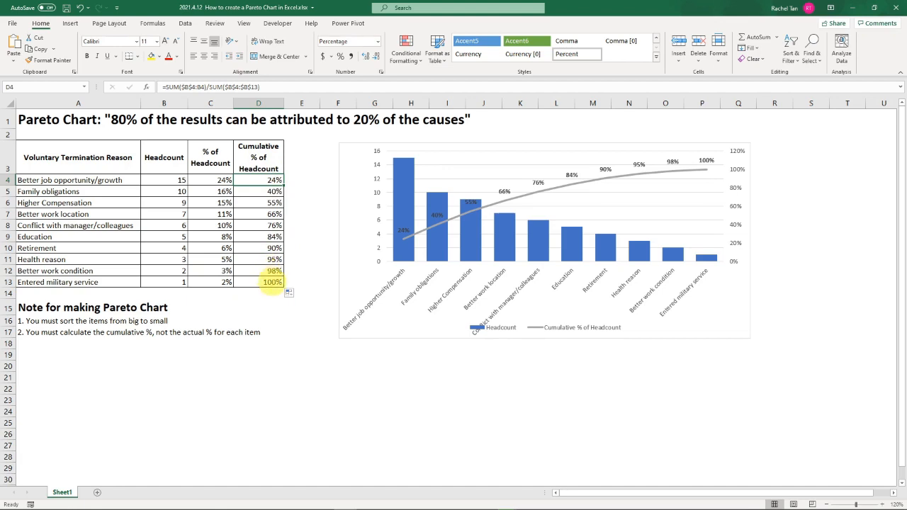
left_click(274, 282)
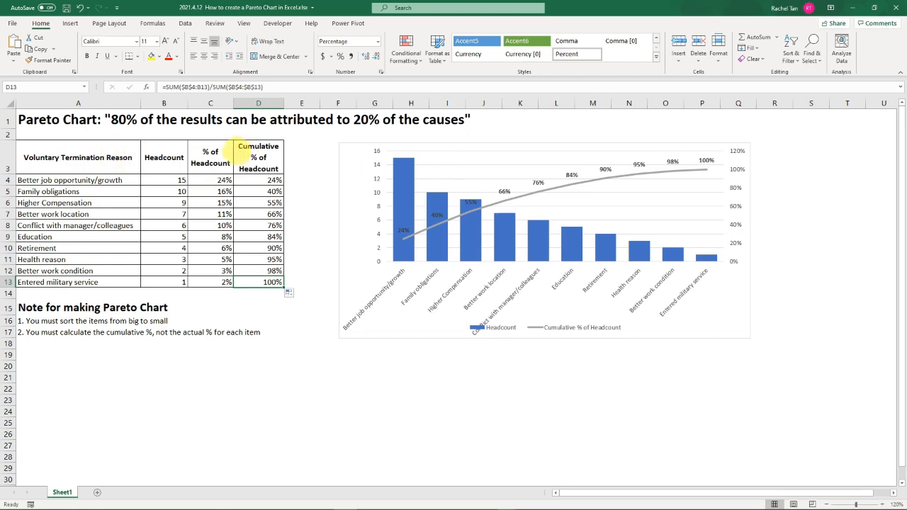
- Insert the recommended clustered column combo chart from the table range A3:D13, with the cumulative percentage as a line
left_click(211, 103)
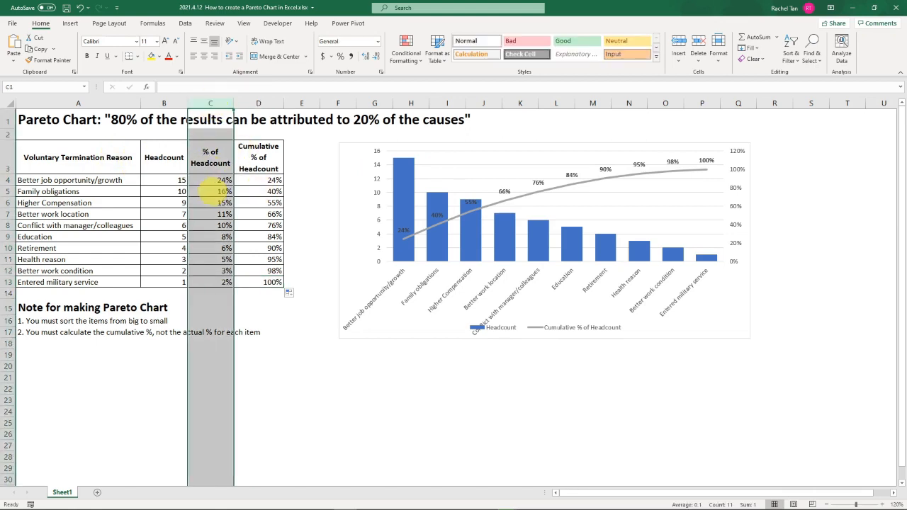
left_click(211, 159)
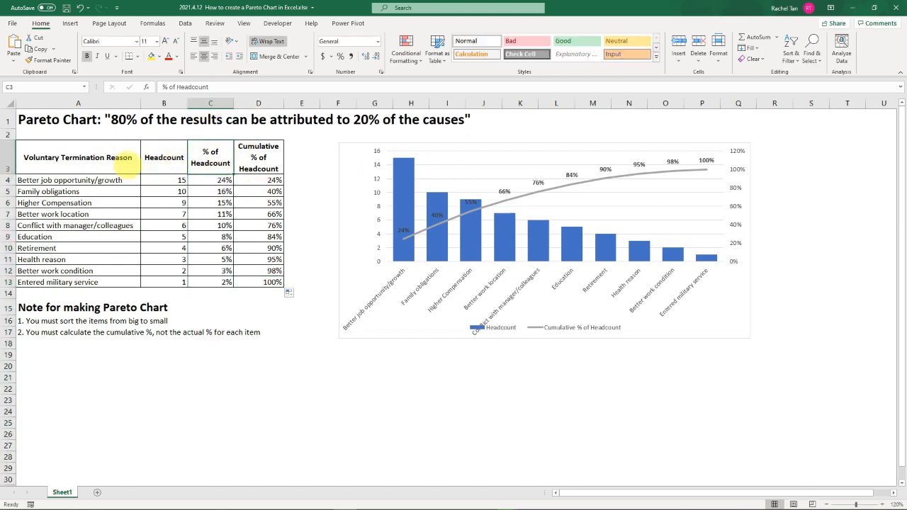
mouse_move(117, 158)
left_mouse_down()
mouse_move(207, 202)
mouse_move(260, 282)
left_mouse_up()
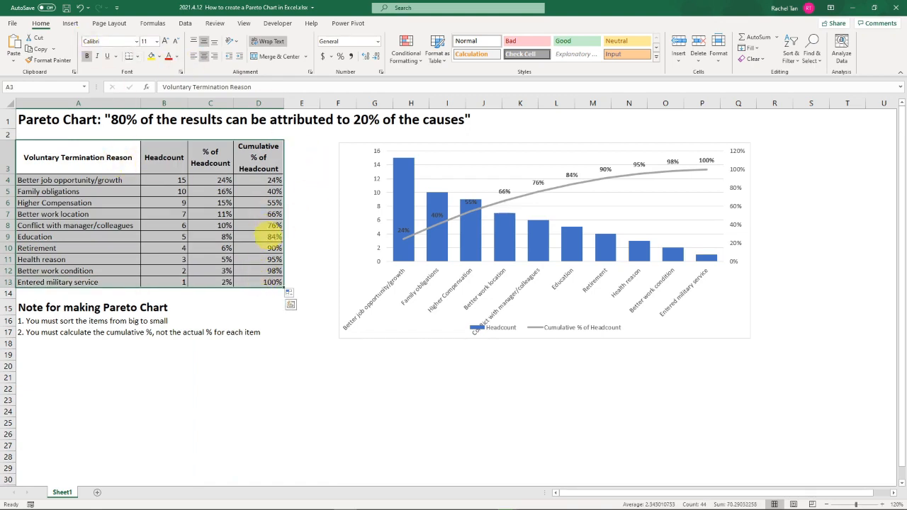
left_click(71, 23)
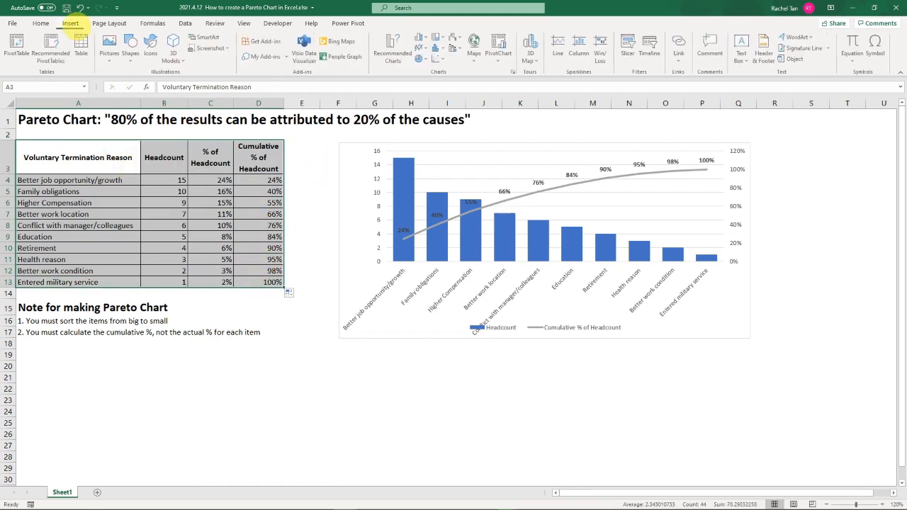
left_click(393, 46)
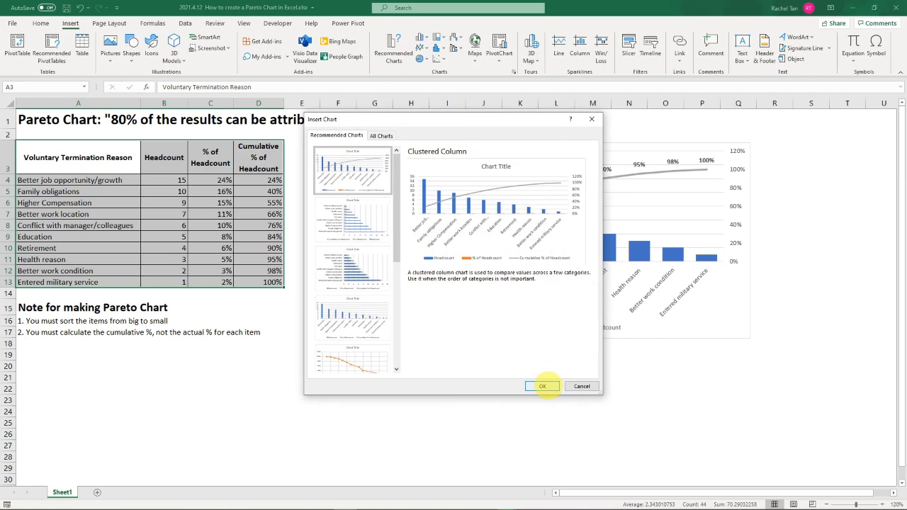
left_click(542, 386)
- Move the existing Pareto chart out to about column W, then place the new chart beside the table and enlarge it to about columns F–P
left_click_drag(402, 206, 311, 209)
left_click_drag(413, 145, 894, 167)
left_click_drag(284, 206, 376, 127)
left_click_drag(469, 300, 552, 348)
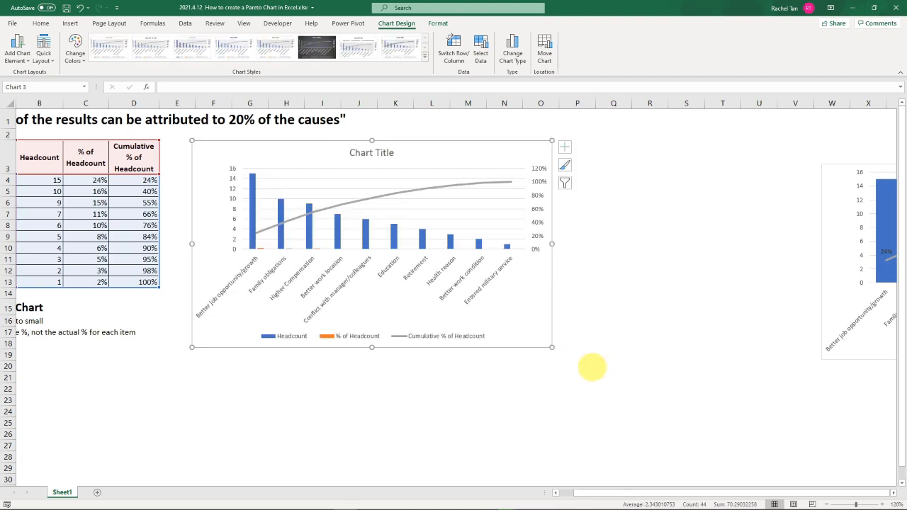
left_click_drag(622, 493, 542, 496)
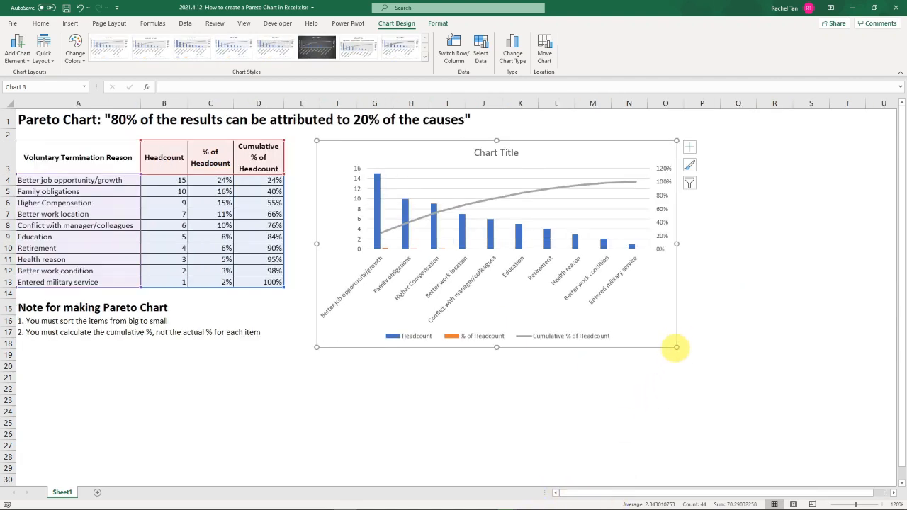
left_click_drag(676, 347, 727, 371)
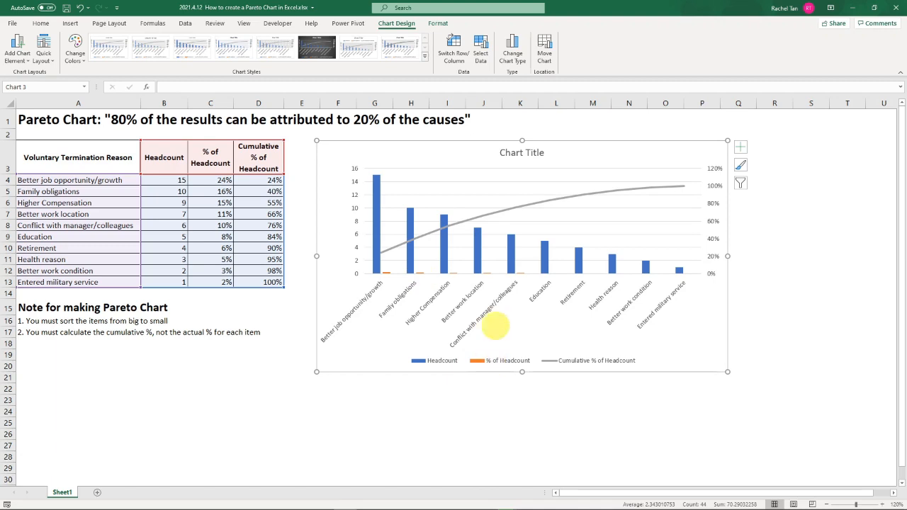
- Exclude the % of Headcount series from the new chart's data source, keeping Headcount and Cumulative % of Headcount
left_click(487, 187)
right_click(486, 202)
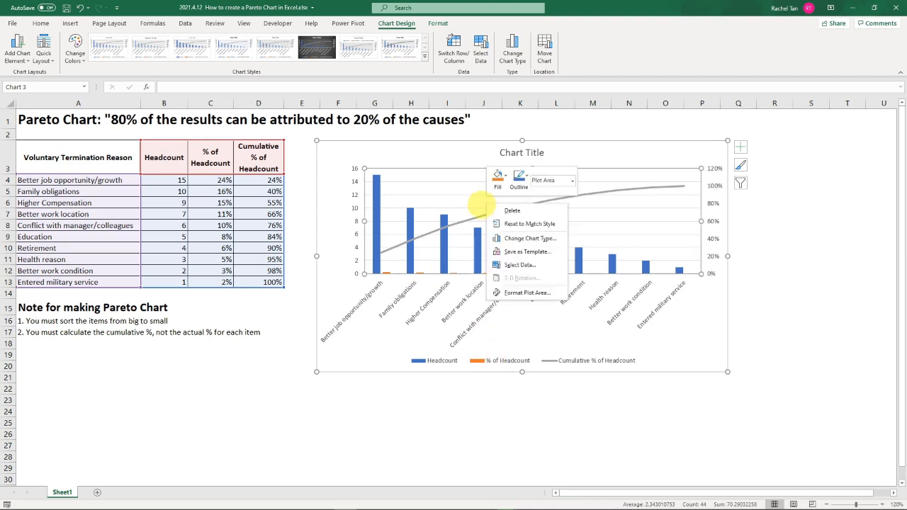
left_click(431, 160)
right_click(428, 163)
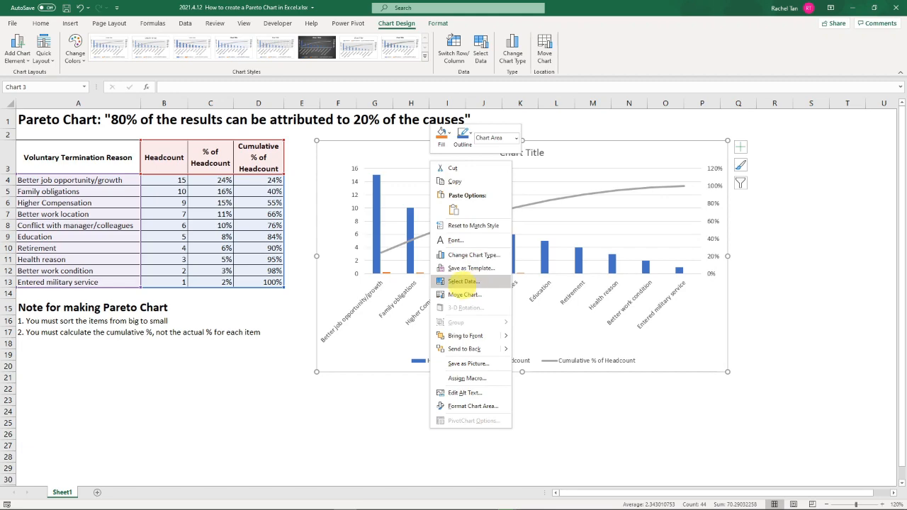
left_click(464, 281)
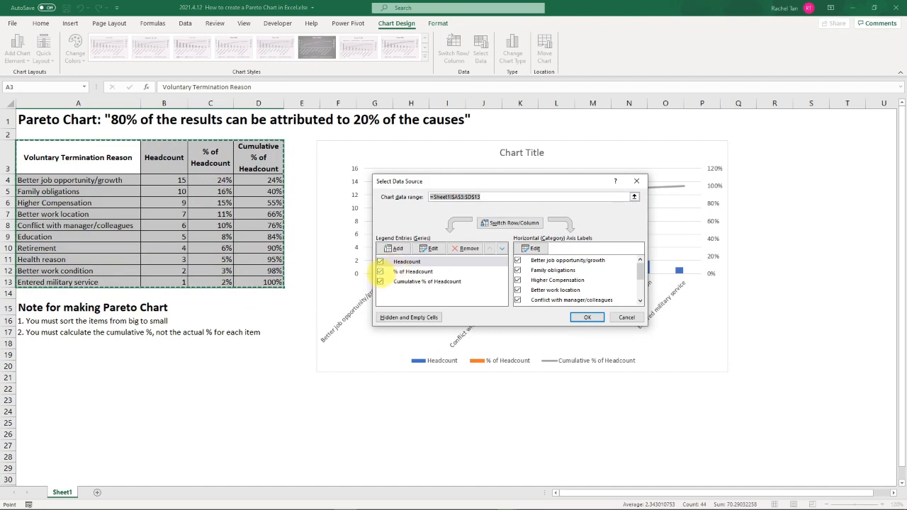
left_click(381, 271)
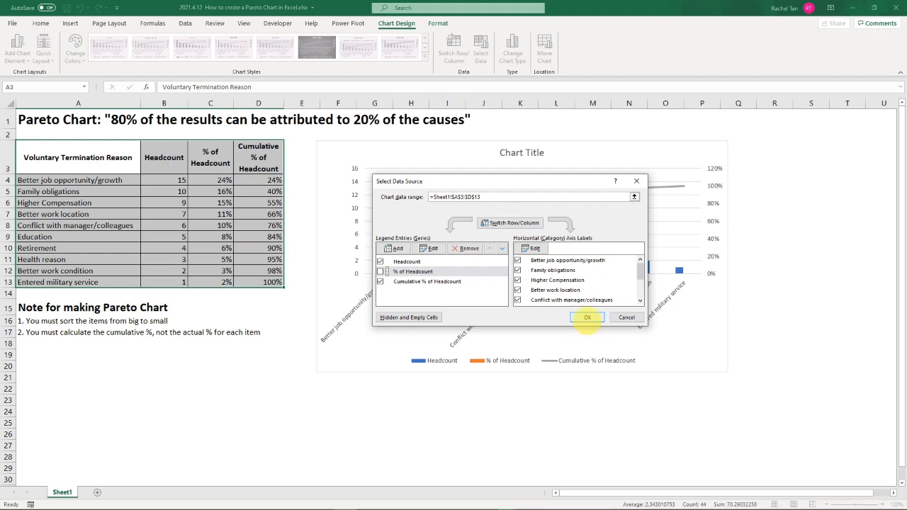
left_click(588, 317)
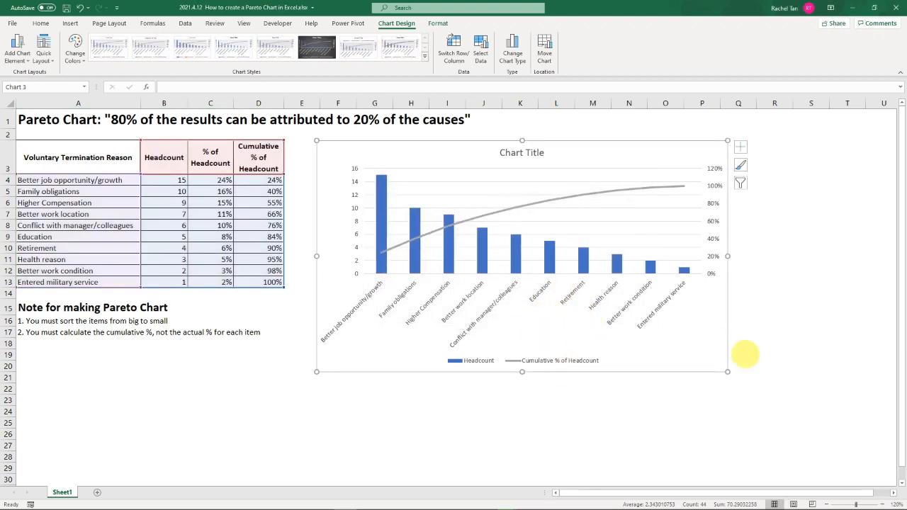
- Reduce the new chart's height slightly, delete its title, and shift the chart up a little
left_click_drag(727, 370, 729, 348)
left_click(538, 154)
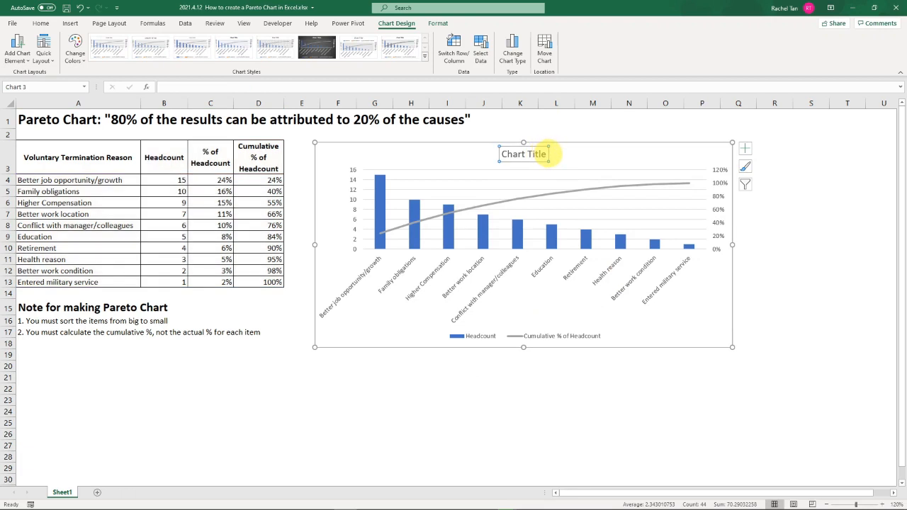
key("Delete")
left_click_drag(542, 142, 537, 135)
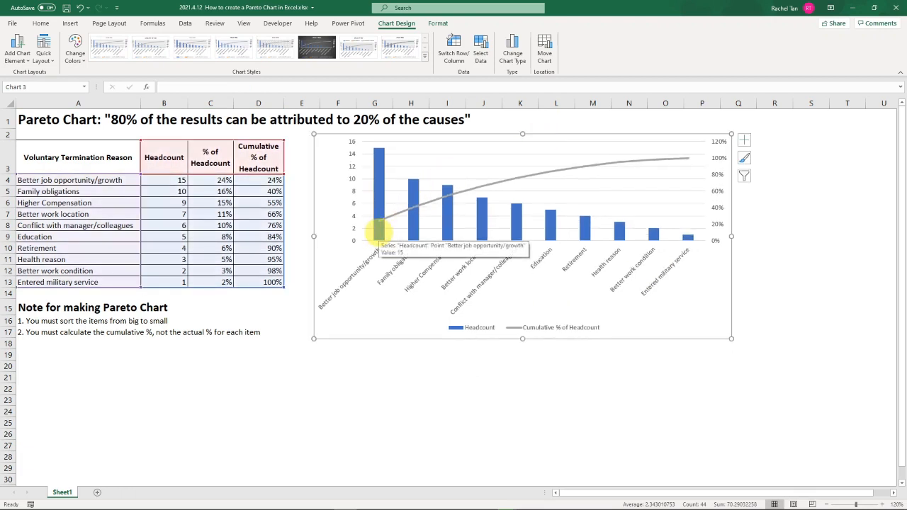
- Widen the Headcount columns by setting the series gap width to 45%
left_click(379, 228)
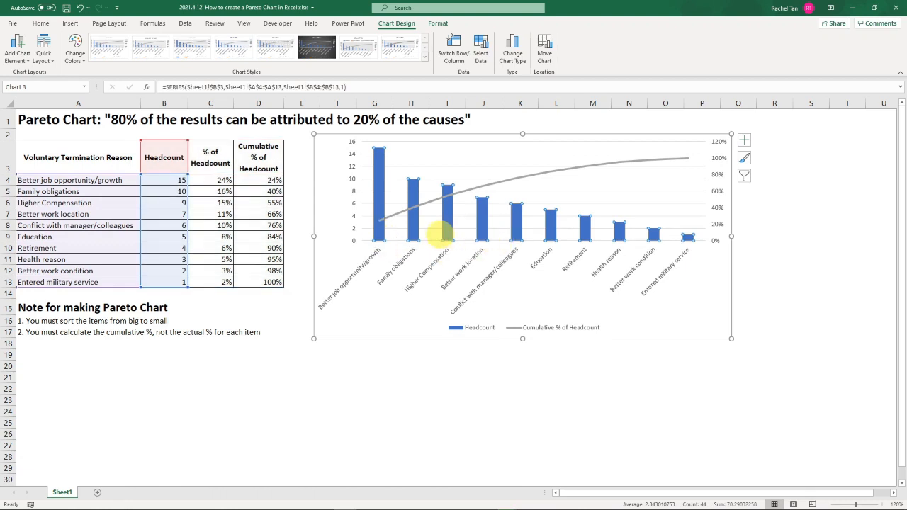
right_click(445, 231)
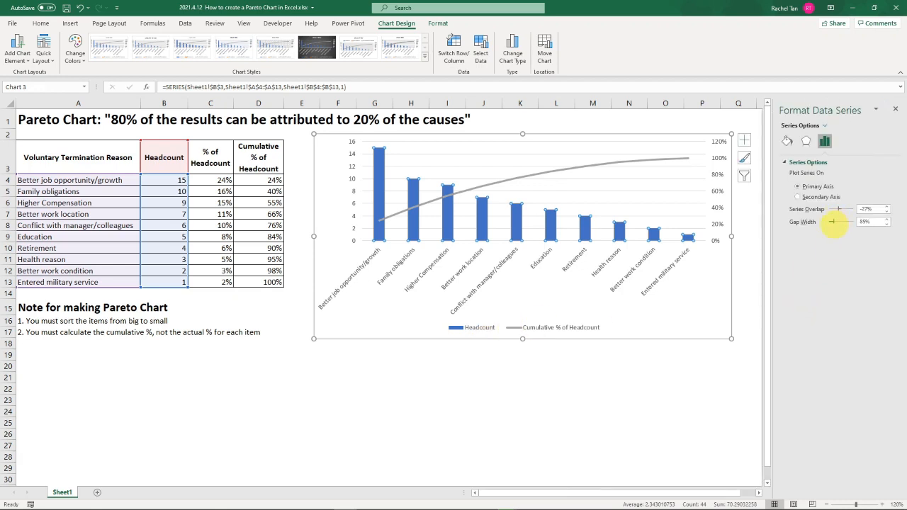
left_click_drag(833, 224, 832, 224)
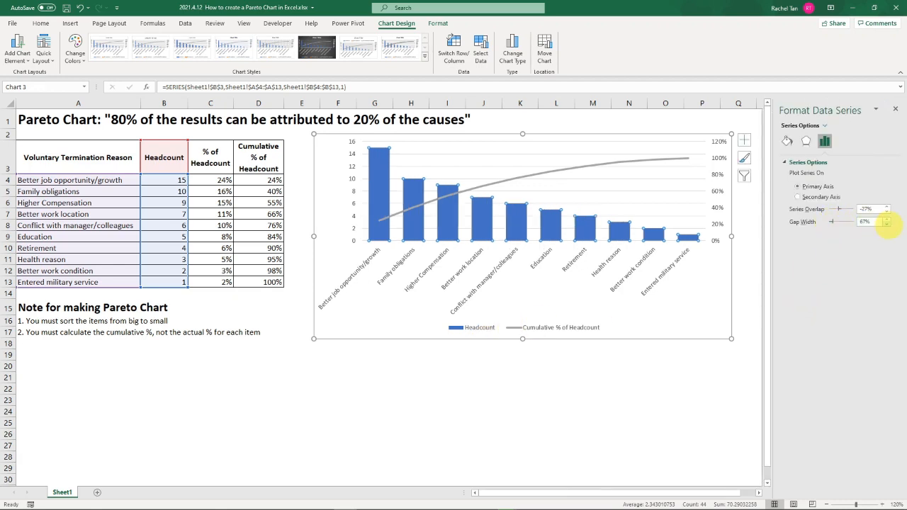
left_click(887, 225)
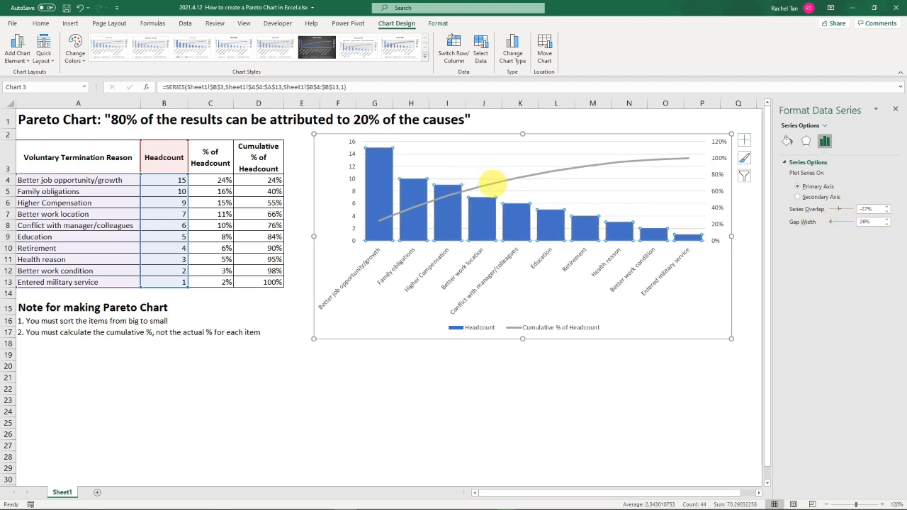
mouse_move(493, 185)
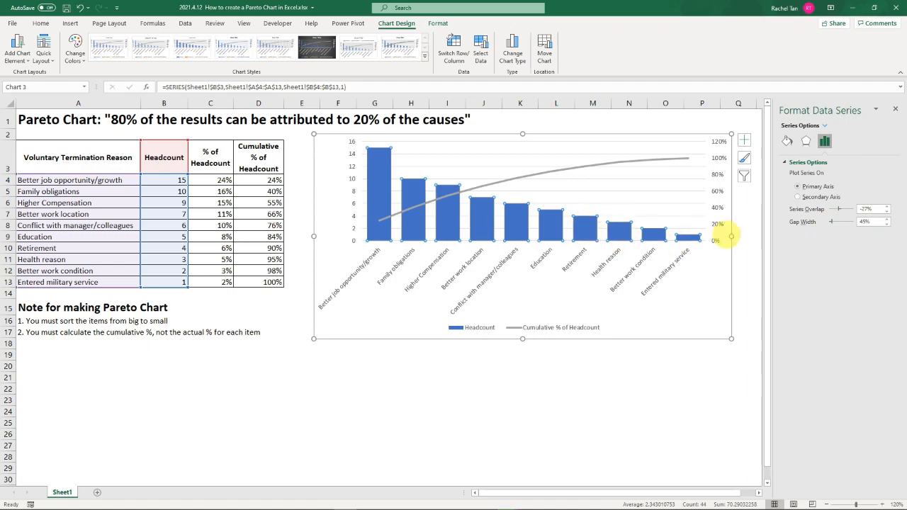
- Add data labels to the Cumulative % of Headcount line
left_click(560, 171)
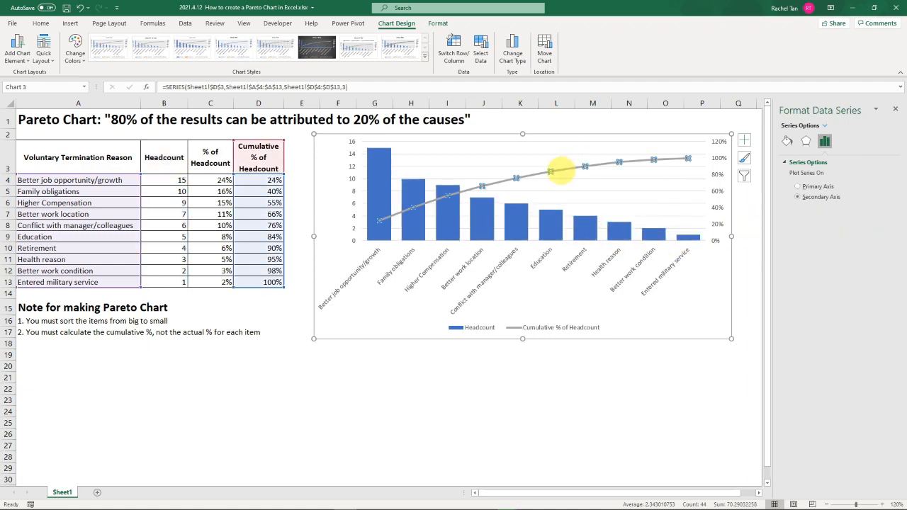
mouse_move(666, 493)
left_mouse_down()
mouse_move(735, 494)
mouse_move(650, 496)
left_mouse_up()
scroll(538, 432, "down", 4)
scroll(541, 425, "up", 4)
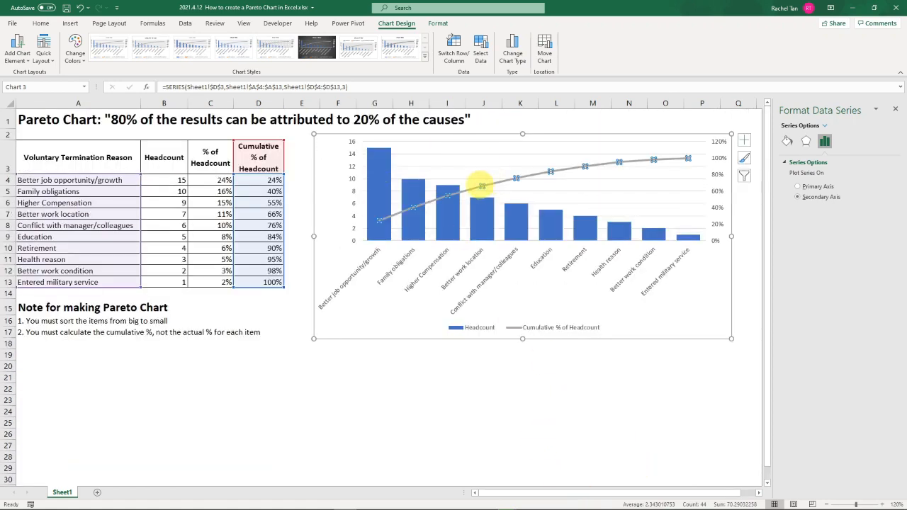
right_click(481, 185)
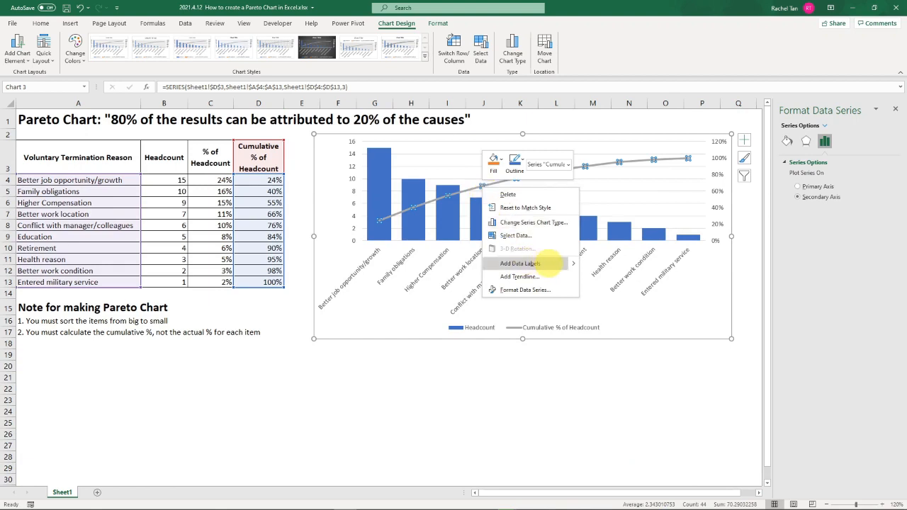
mouse_move(528, 262)
left_click(606, 263)
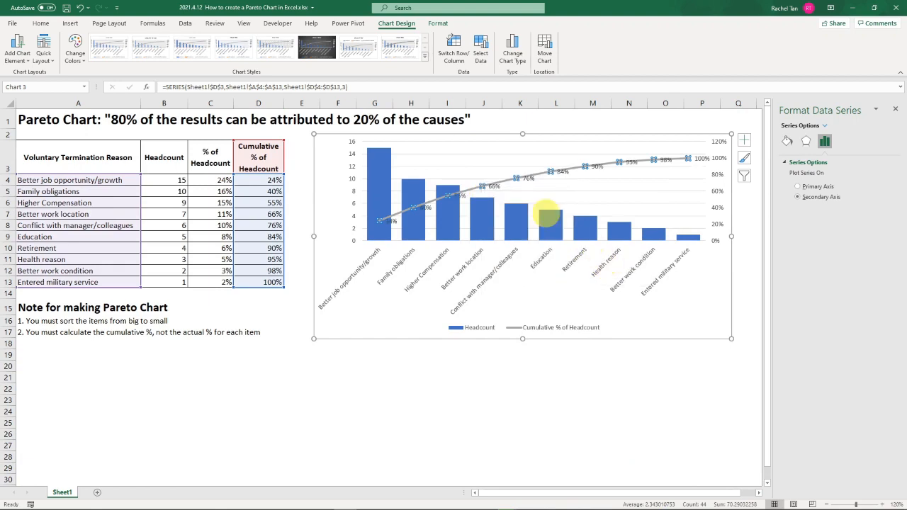
- Position the Cumulative % of Headcount data labels above the line
left_click(493, 187)
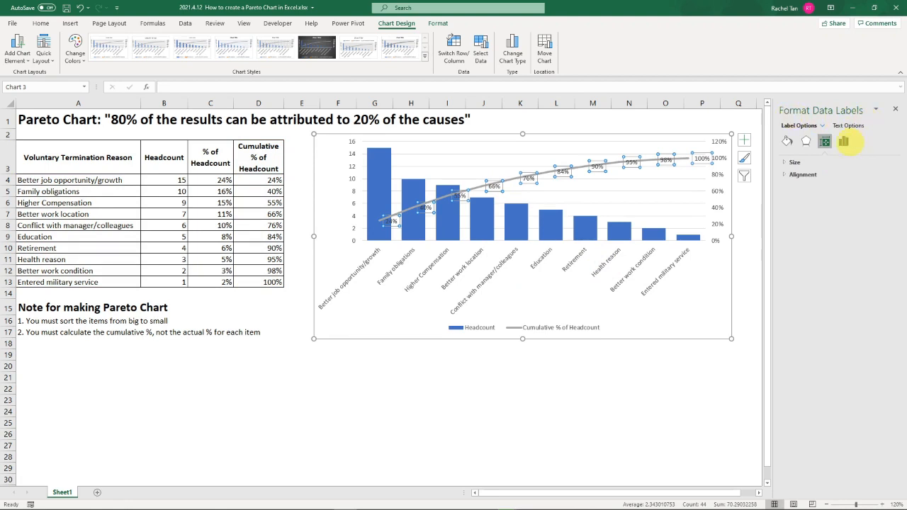
left_click(844, 141)
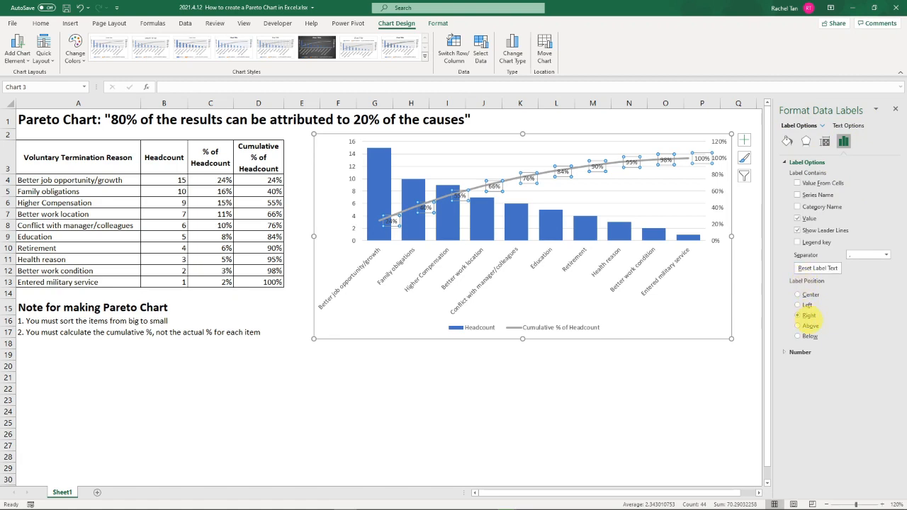
left_click(809, 326)
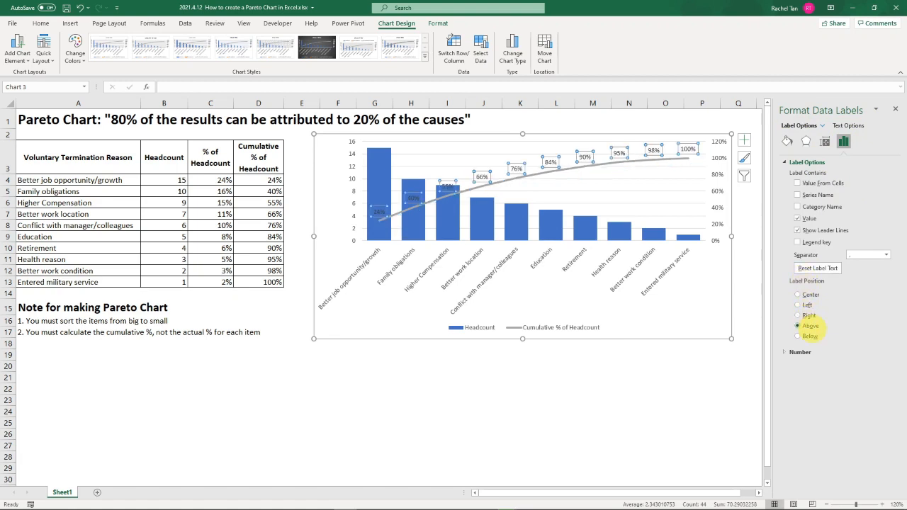
- Make the cumulative percentage data labels bold at font size 10 and close the label formatting options
left_click(40, 22)
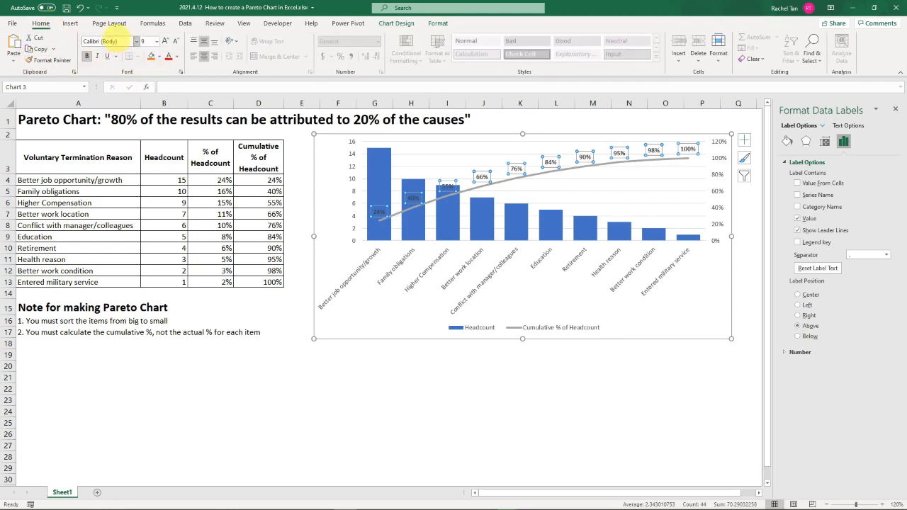
left_click(164, 41)
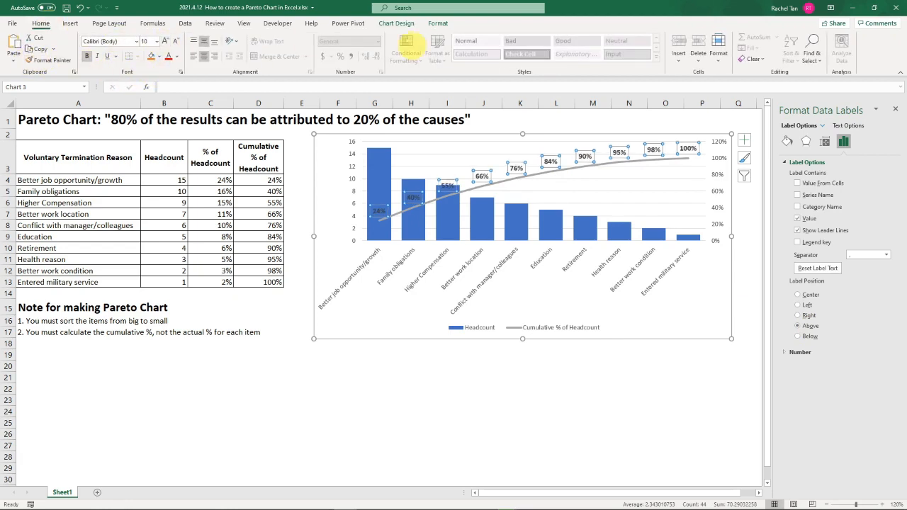
left_click(895, 108)
left_click(808, 212)
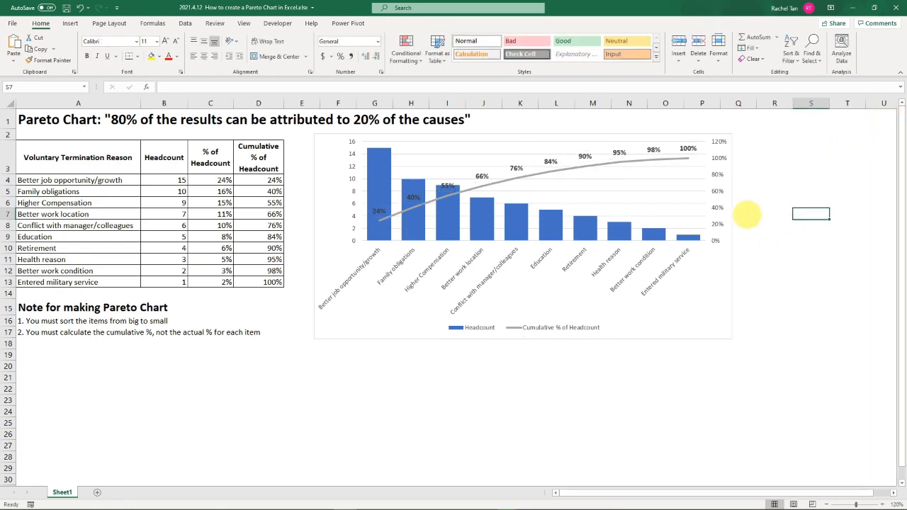
- Extend the plot area downward within the chart and widen the whole chart to about column R
left_click(552, 199)
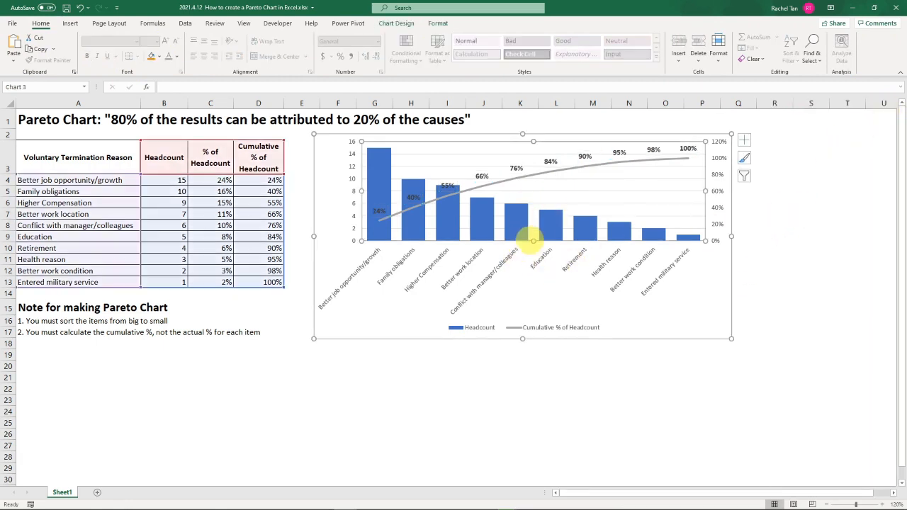
left_click_drag(533, 241, 573, 309)
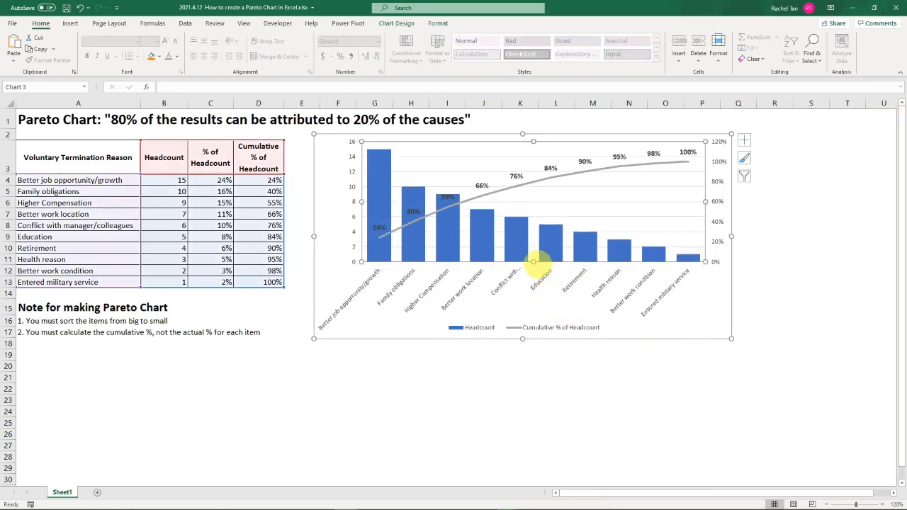
left_click_drag(731, 236, 809, 237)
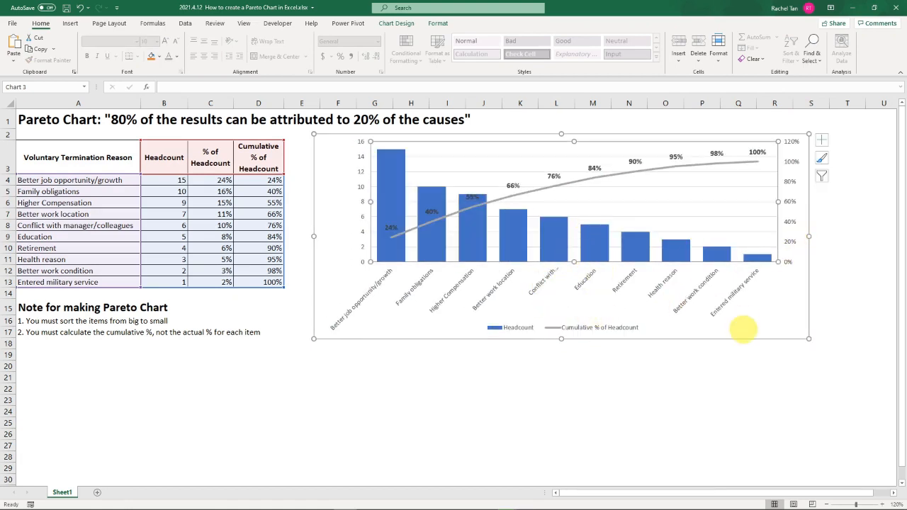
left_click(744, 379)
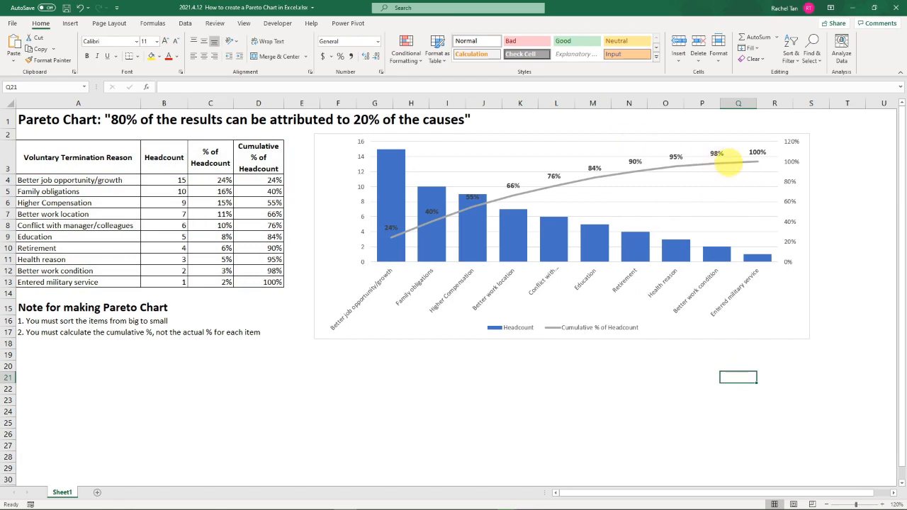
- Draw a rectangle about 10.3 cm wide and 9 cm high over the chart's first five columns and their category labels
mouse_move(470, 220)
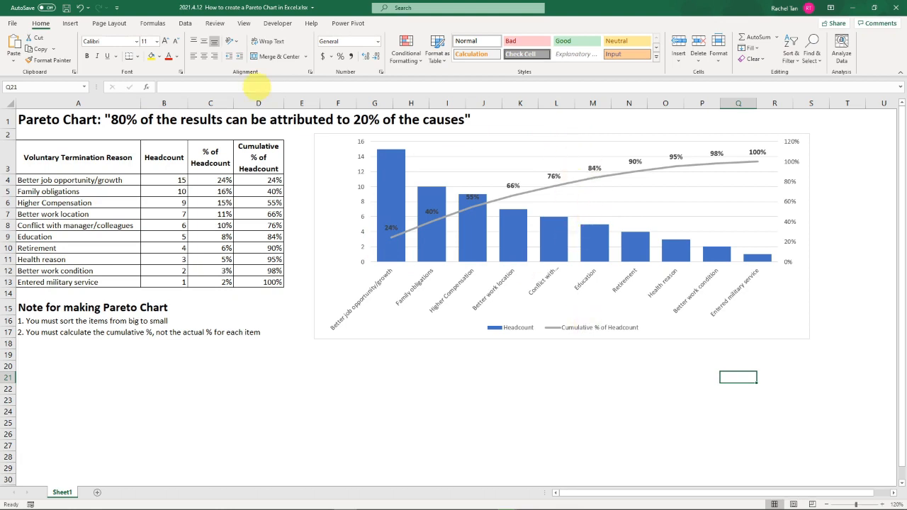
left_click(70, 23)
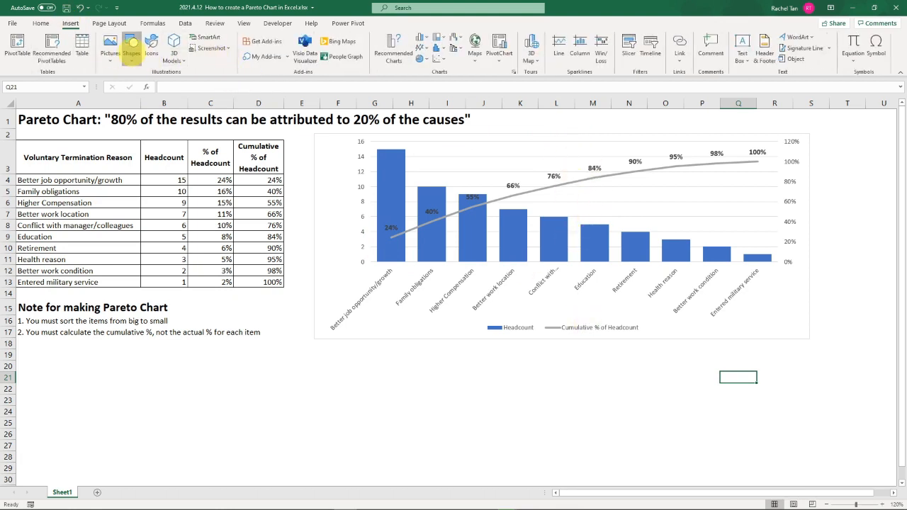
left_click(131, 49)
left_click(164, 84)
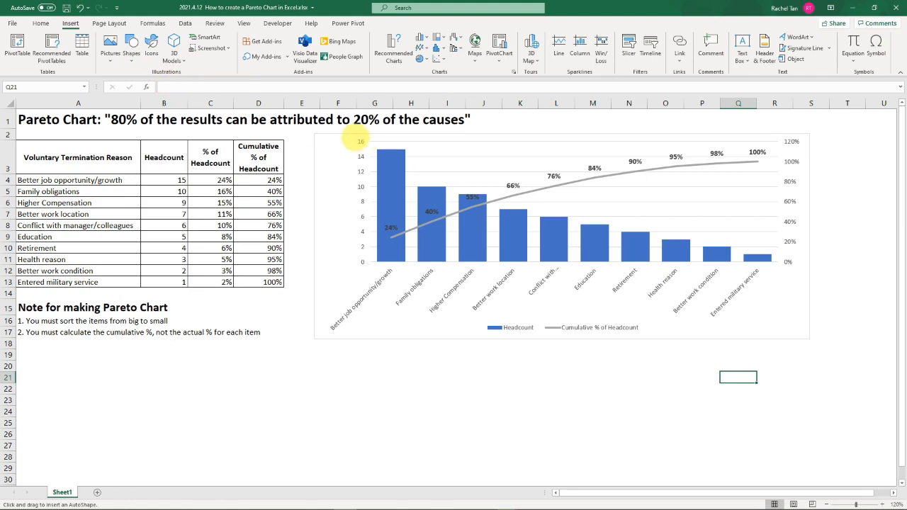
mouse_move(355, 131)
left_mouse_down()
mouse_move(415, 227)
mouse_move(607, 304)
mouse_move(573, 301)
mouse_move(575, 326)
left_mouse_up()
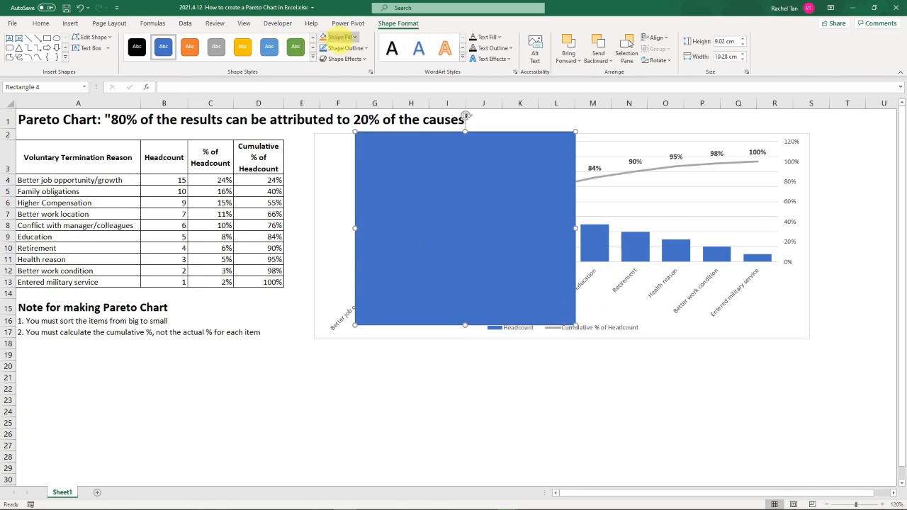
- Give the rectangle over the first five columns no fill and a red outline
left_click(344, 36)
left_click(347, 150)
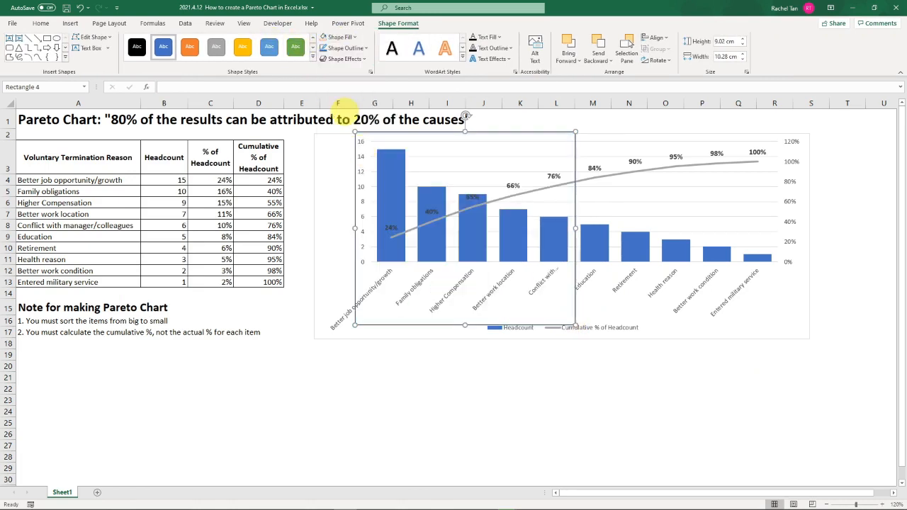
left_click(340, 48)
left_click(337, 147)
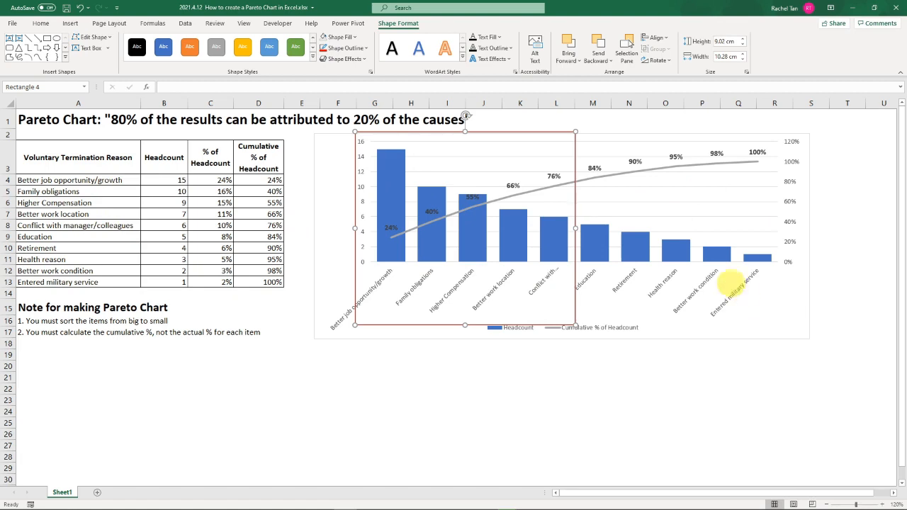
- Examine the top five termination reasons and their headcounts in the table against the outlined columns of the Pareto chart
mouse_move(680, 242)
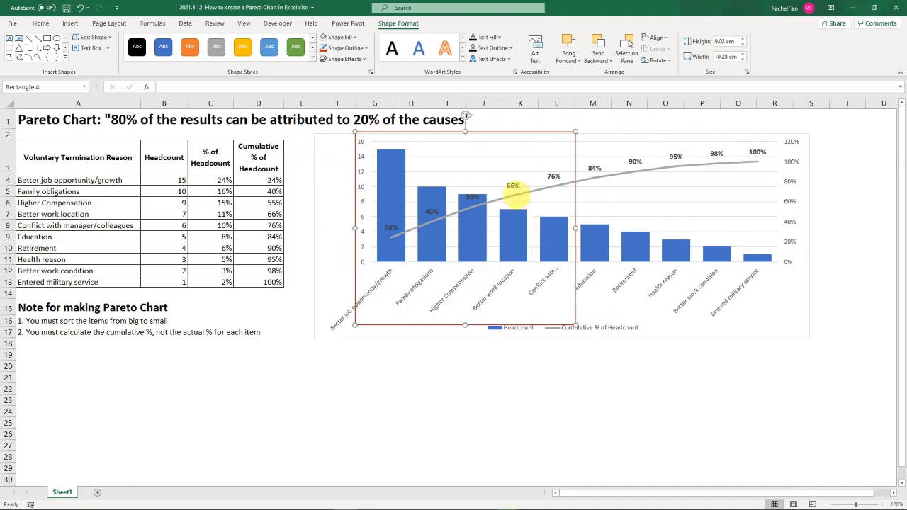
left_click_drag(108, 180, 106, 227)
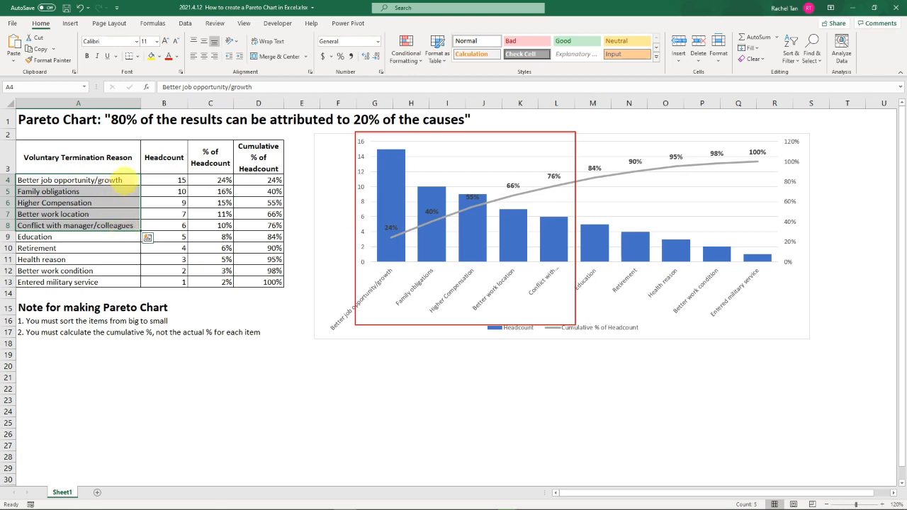
left_click(122, 180)
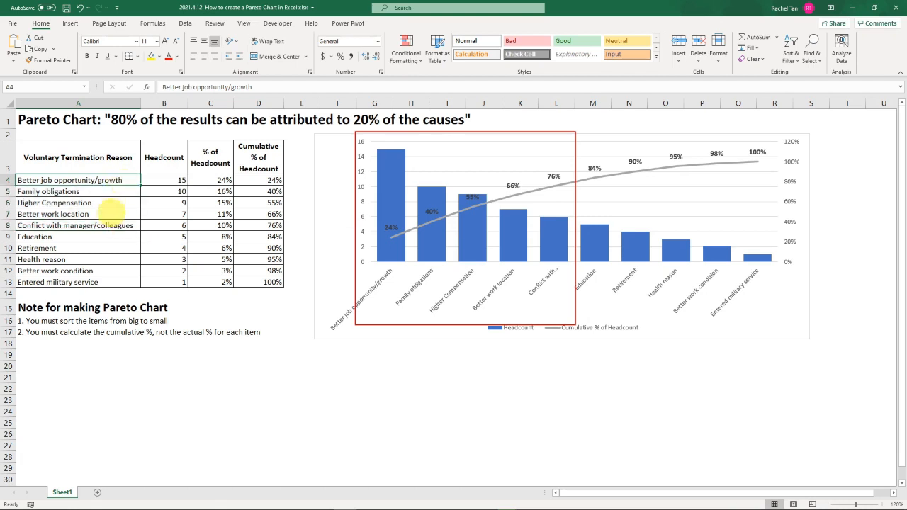
left_click(115, 205)
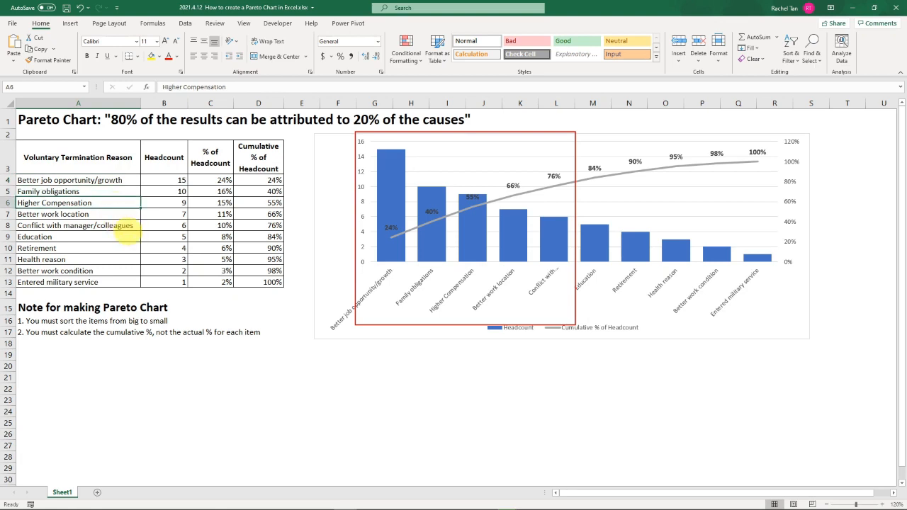
left_click(126, 214)
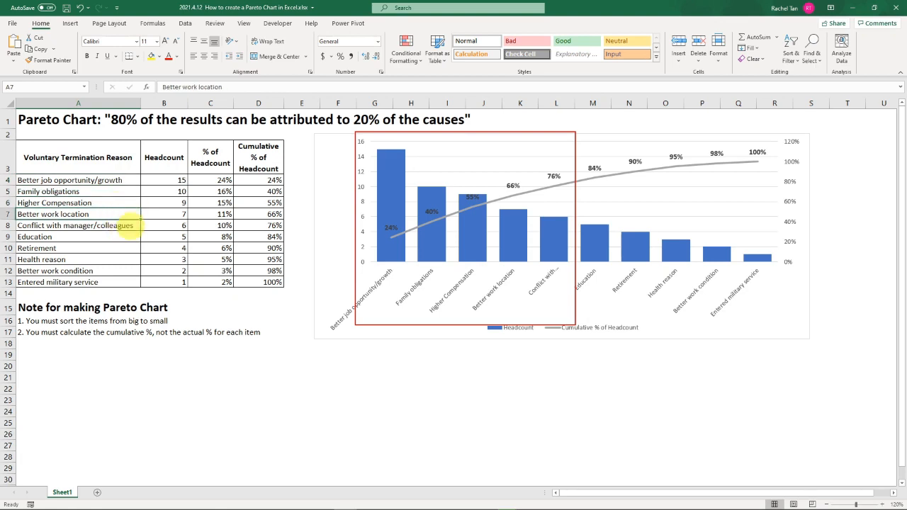
left_click(130, 227)
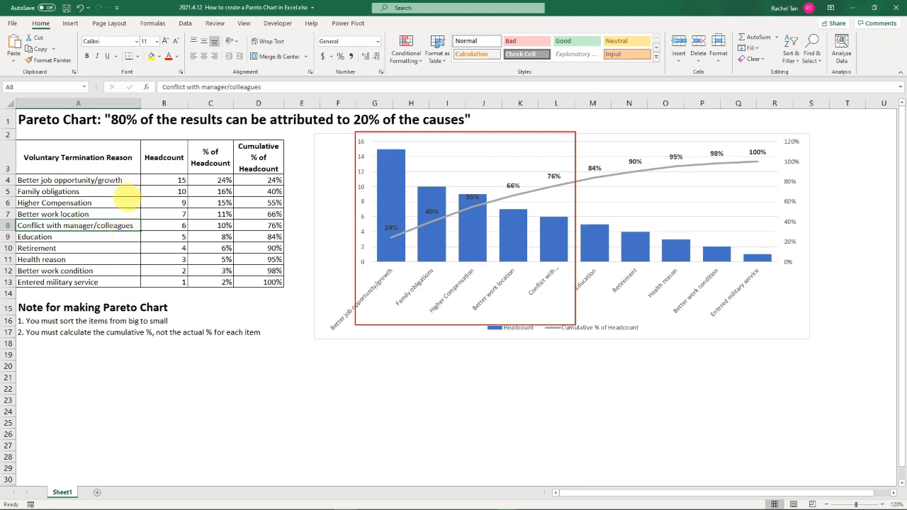
left_click(130, 191)
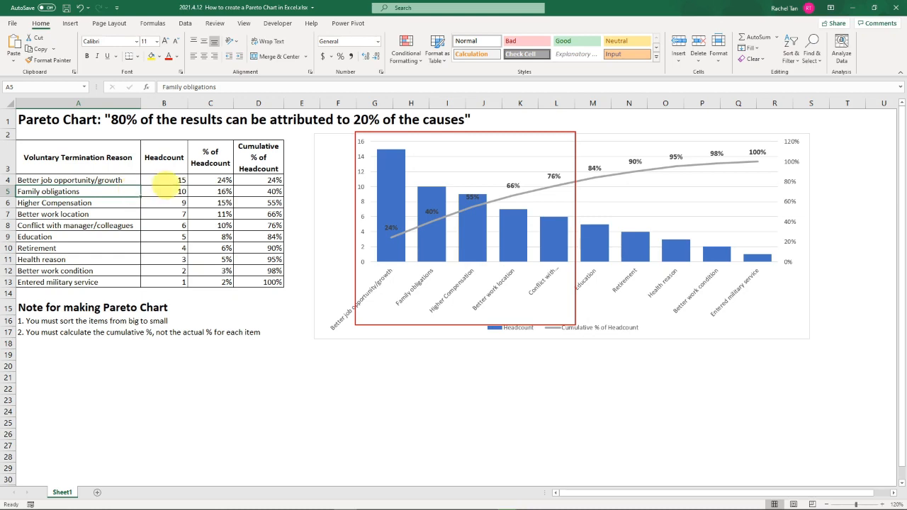
left_click_drag(108, 180, 142, 218)
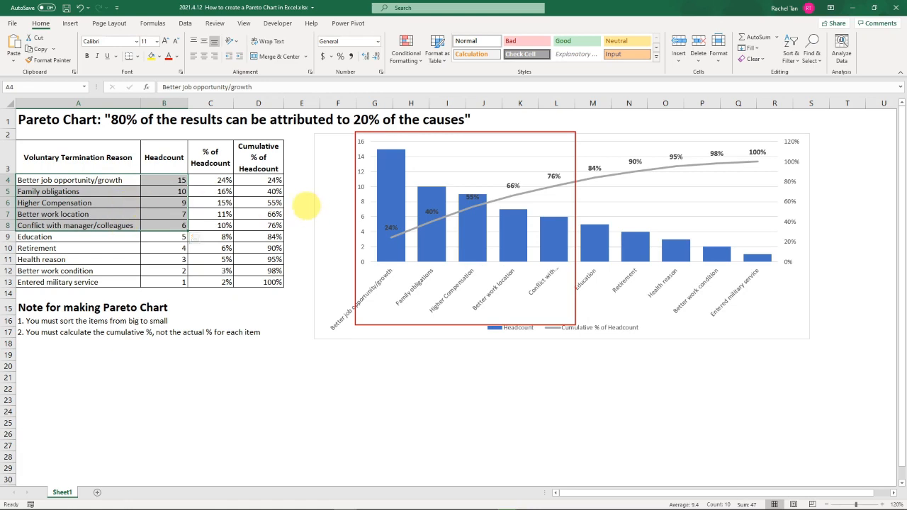
mouse_move(478, 246)
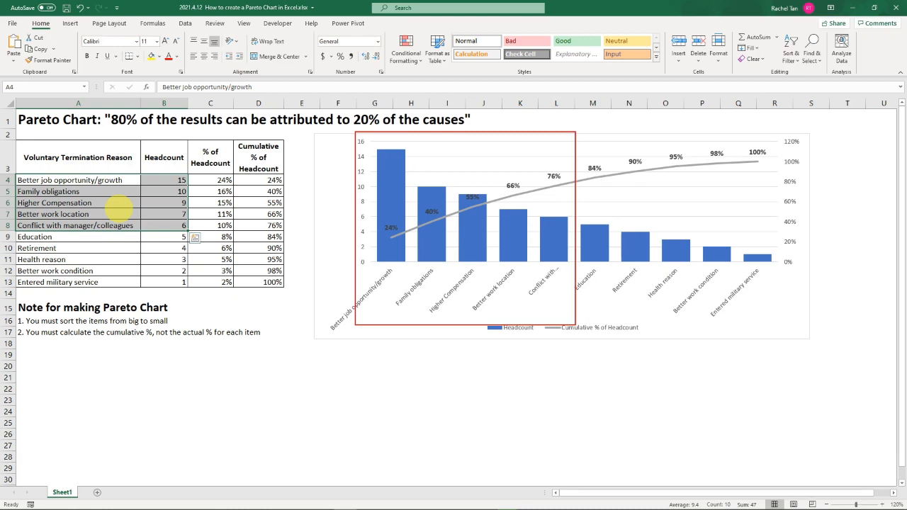
left_click(644, 367)
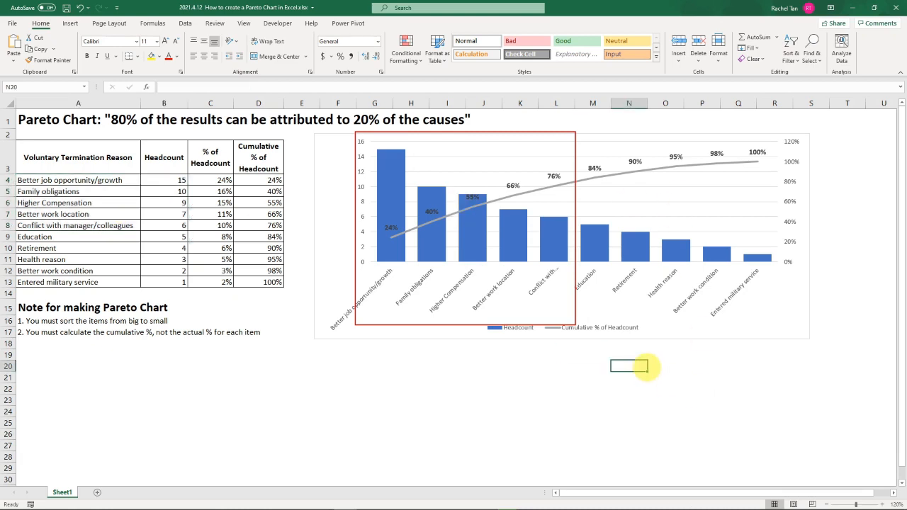